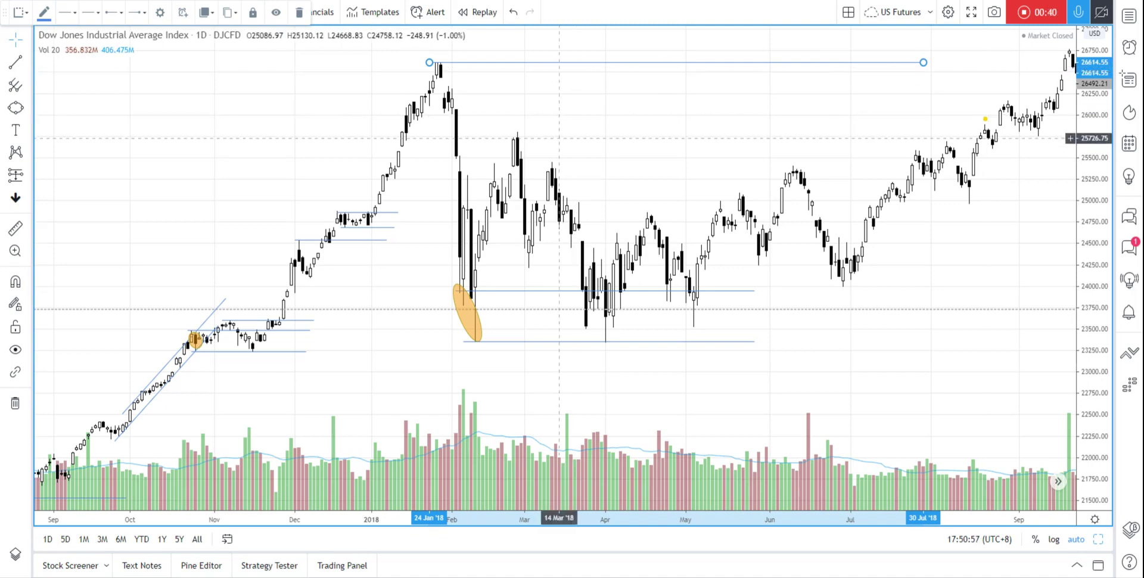
# Step: Move and reshape the orange ellipse around the 2 Feb '18 candle, and level the 23949 support line with its start at 26 Jan '18
pyautogui.click(554, 132)
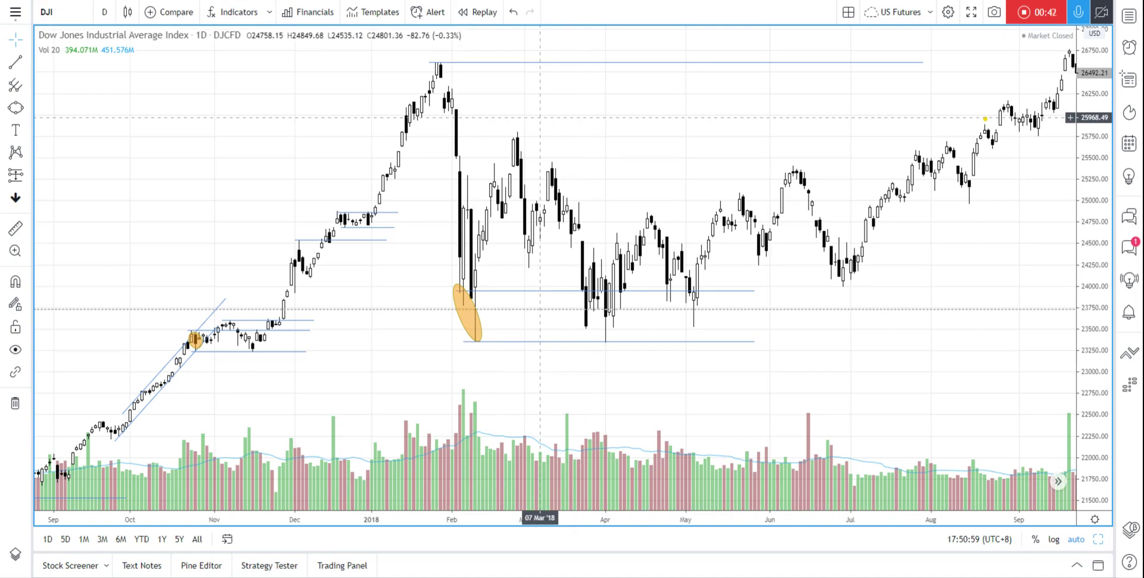
pyautogui.moveTo(506, 102); pyautogui.dragTo(569, 103)
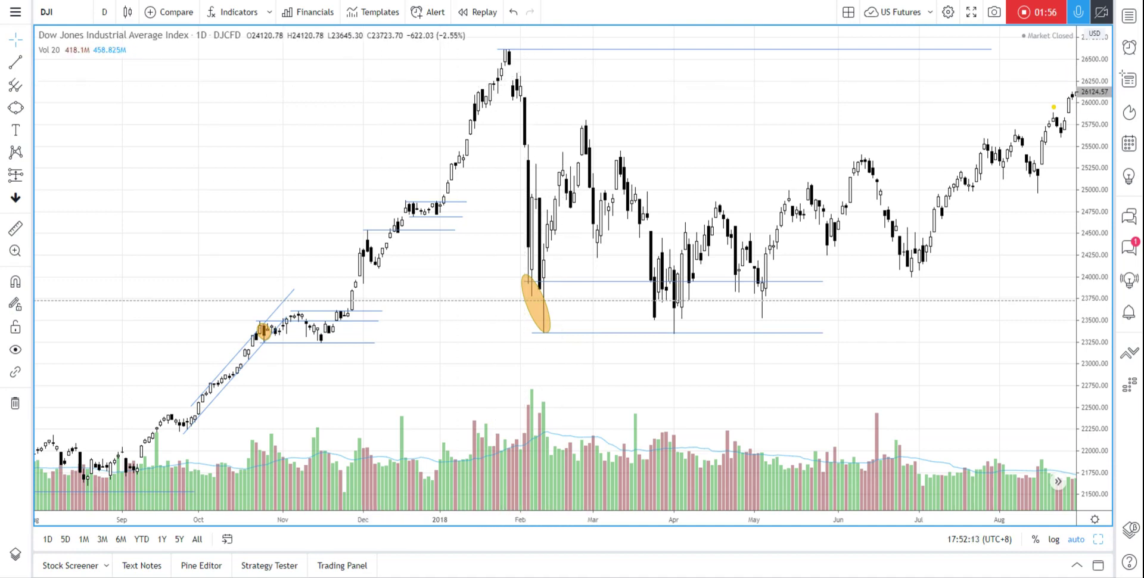
pyautogui.moveTo(523, 281); pyautogui.dragTo(520, 218)
pyautogui.moveTo(523, 277); pyautogui.dragTo(524, 97)
pyautogui.moveTo(547, 332); pyautogui.dragTo(528, 147)
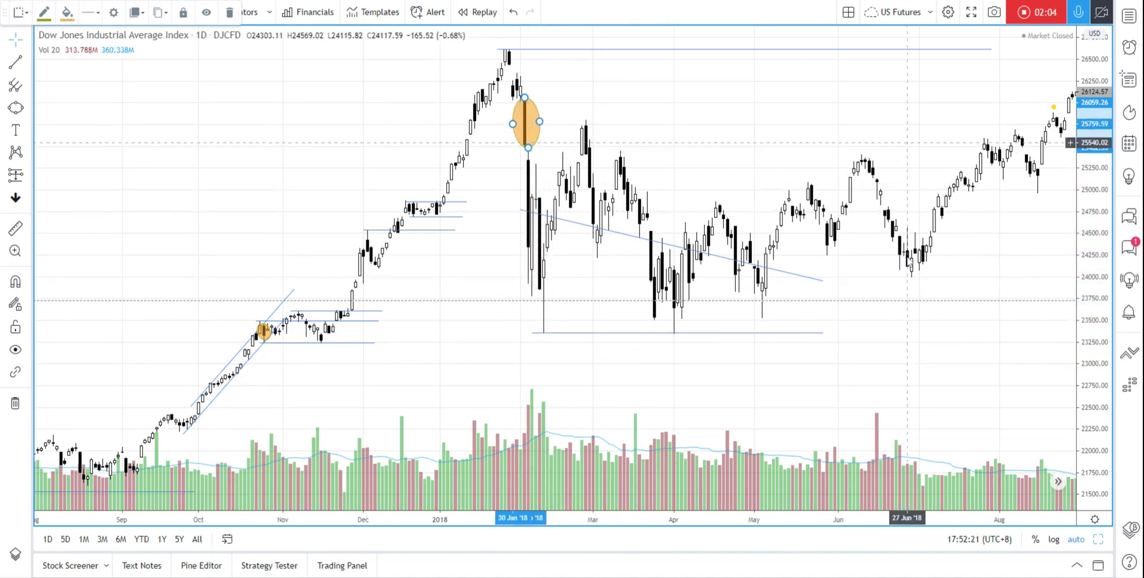
pyautogui.moveTo(520, 210); pyautogui.dragTo(504, 281)
# Step: Draw an ellipse around the 5 Feb '18 candle, spanning about 25540 down to 24177
pyautogui.click(16, 107)
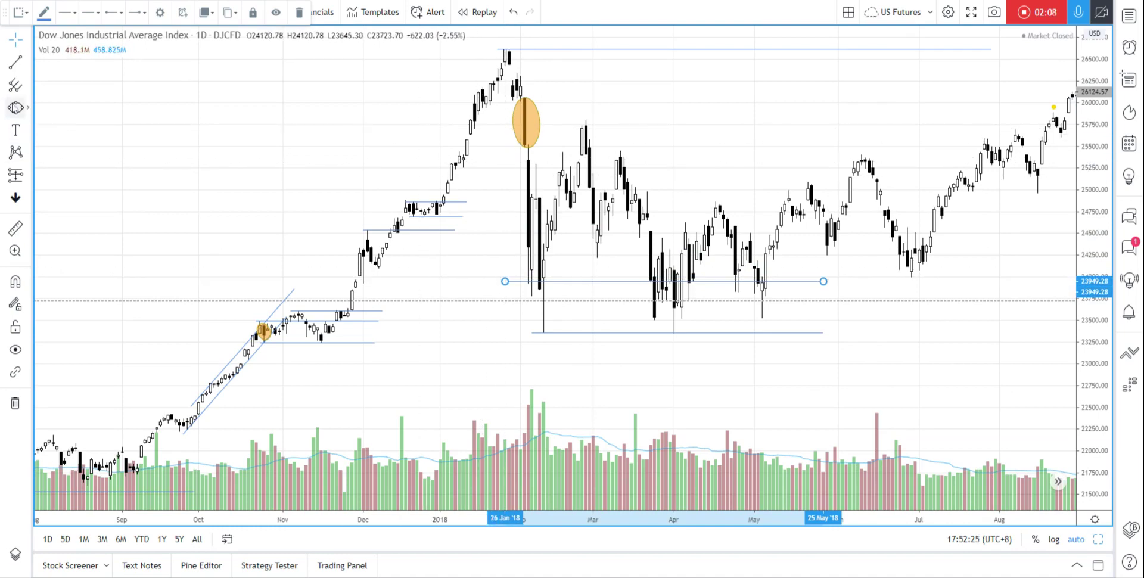
pyautogui.click(528, 143)
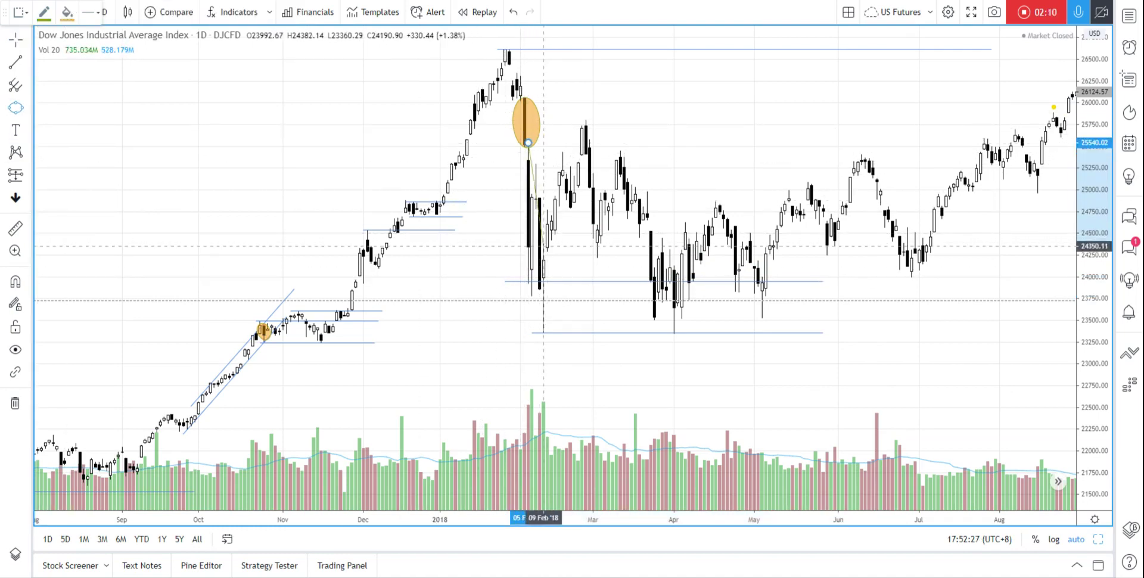
pyautogui.click(528, 263)
pyautogui.click(540, 203)
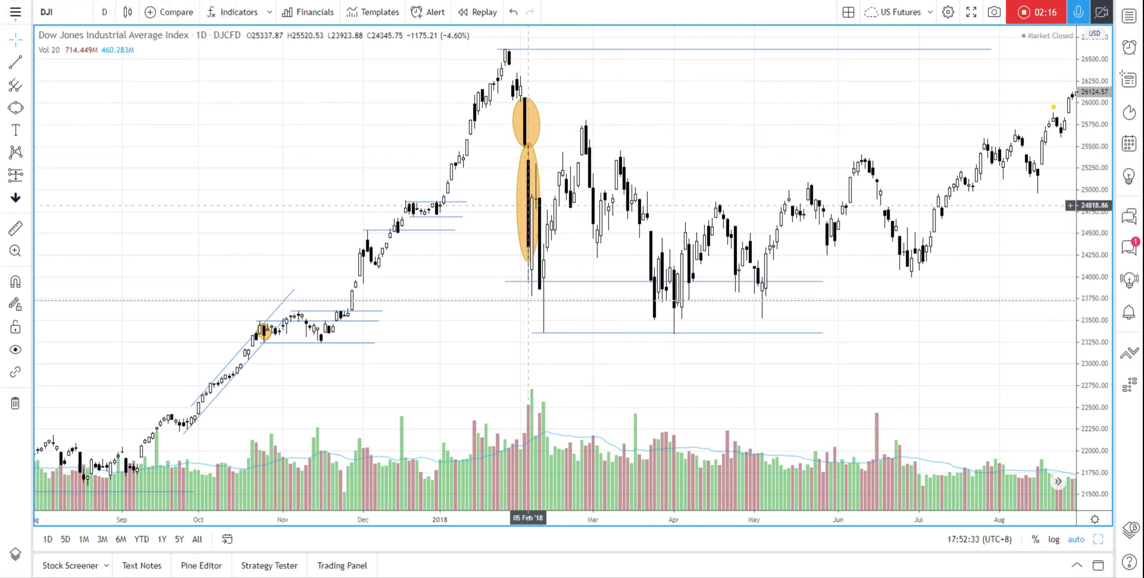
pyautogui.click(516, 127)
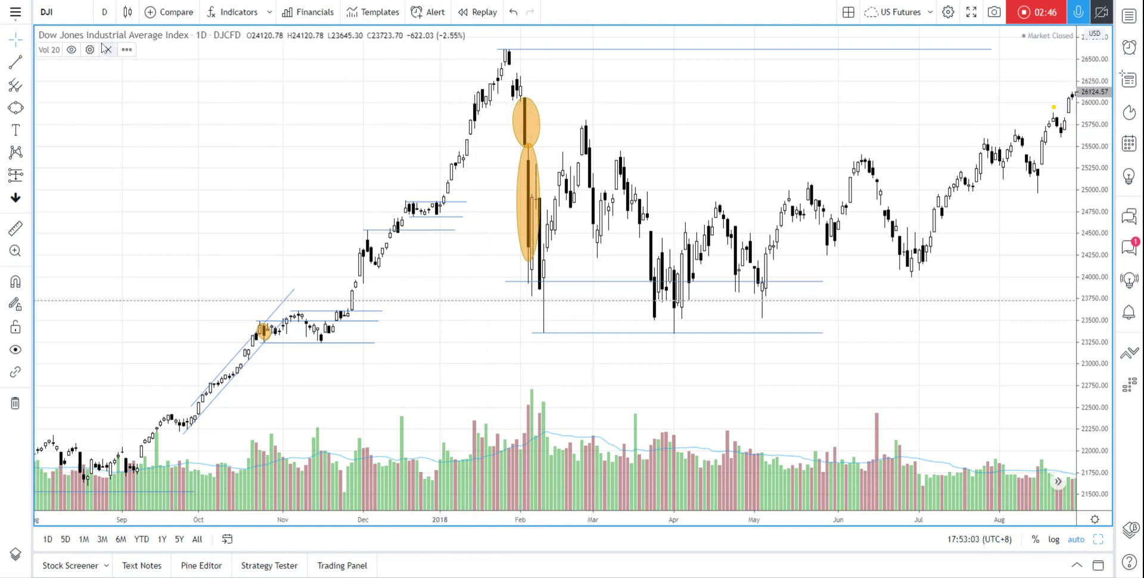
# Step: Draw a horizontal trend line at about 25994 from 9 Jan '18 to 28 Feb '18
pyautogui.hotkey('alt', 't')
pyautogui.click(459, 103)
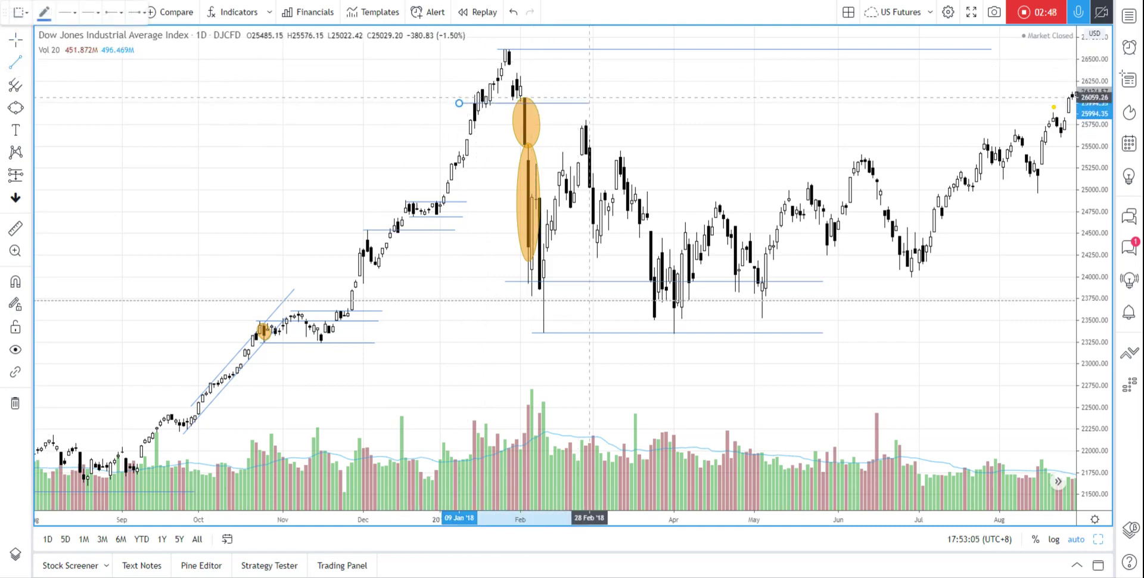
pyautogui.click(590, 103)
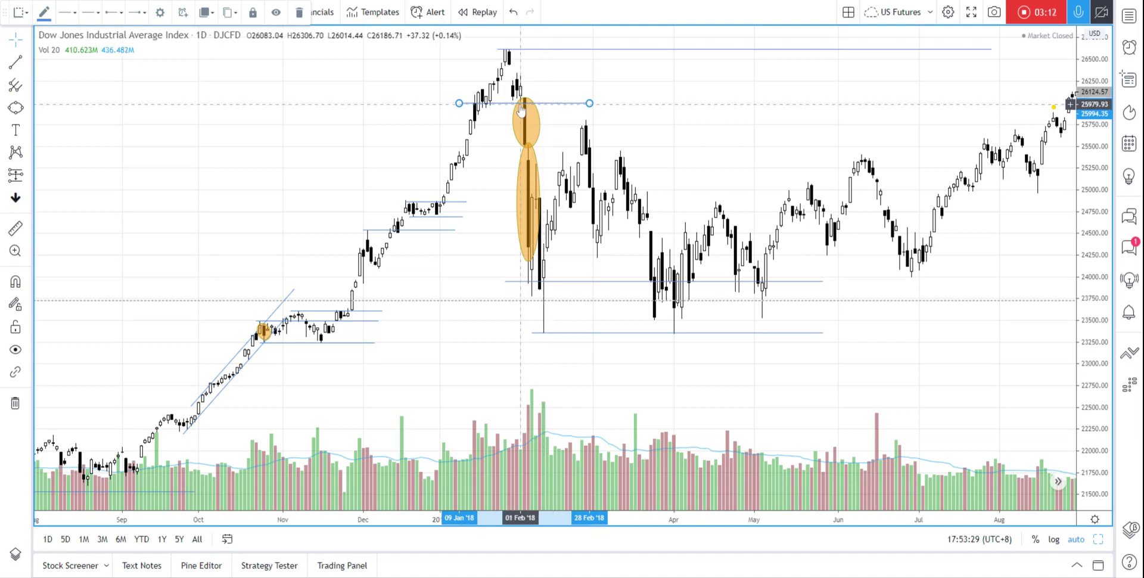
# Step: Delete the trend line near 25994 and both ellipses over the early-February sell-off candles
pyautogui.press('Delete')
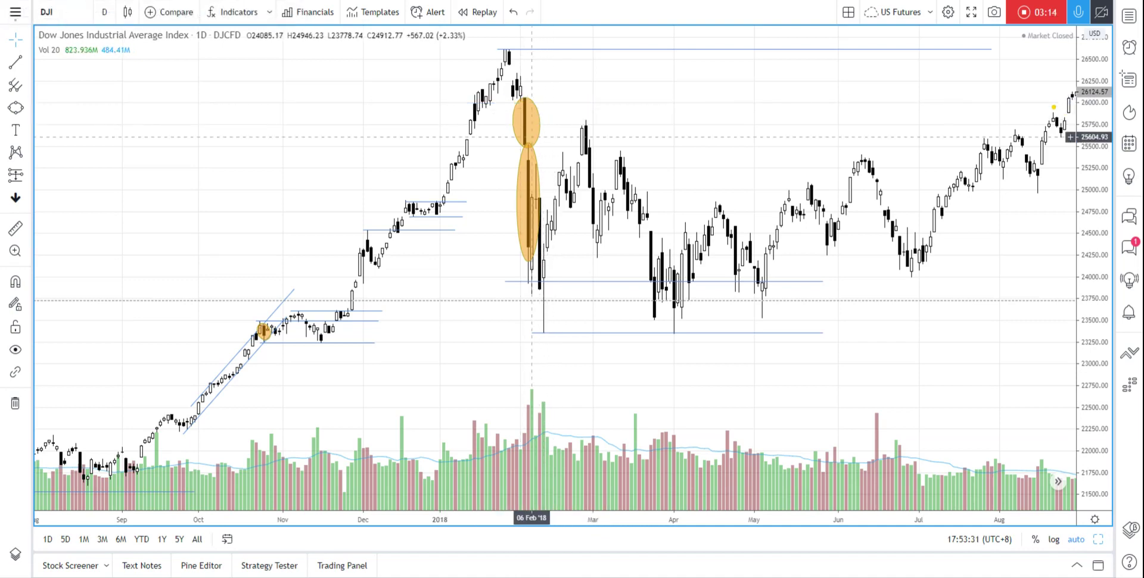
pyautogui.press('Delete')
pyautogui.click(532, 156)
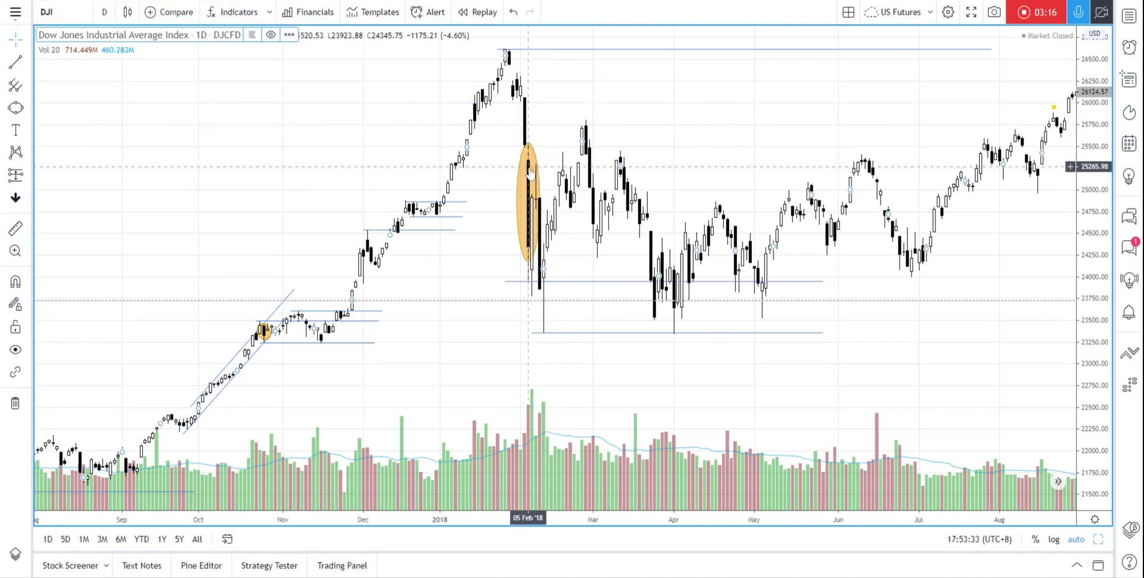
pyautogui.click(527, 196)
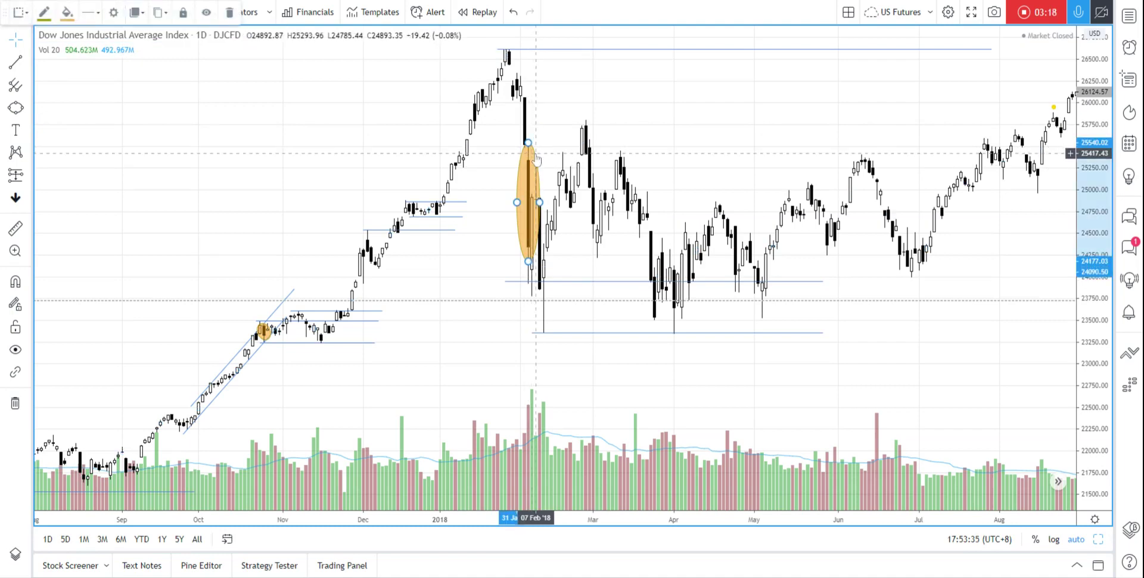
pyautogui.press('Delete')
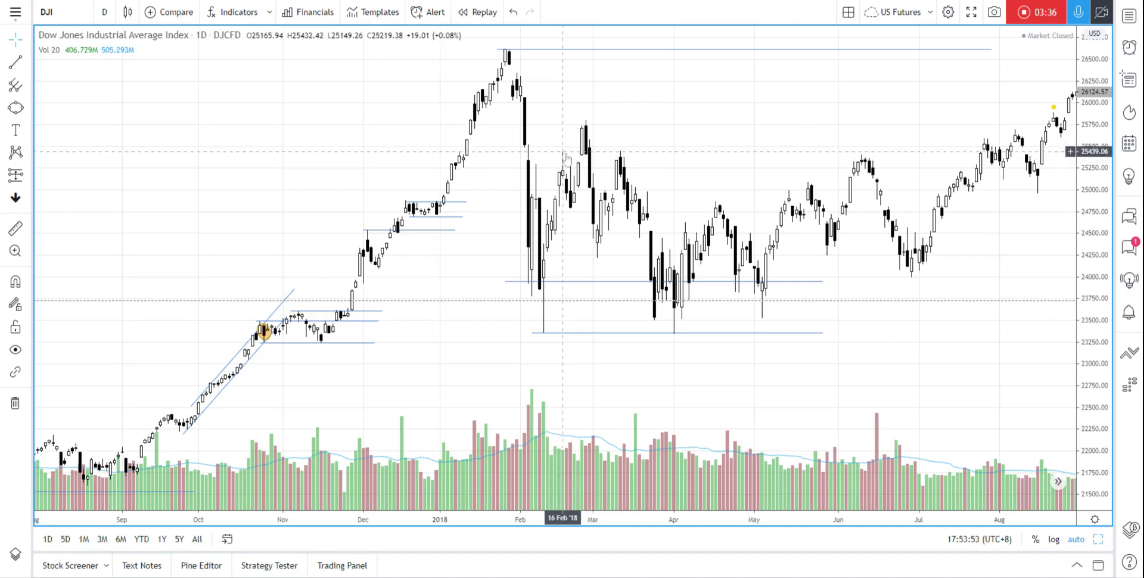
# Step: Draw a small ellipse over the mid-February '18 rebound high, at about 25400
pyautogui.click(15, 107)
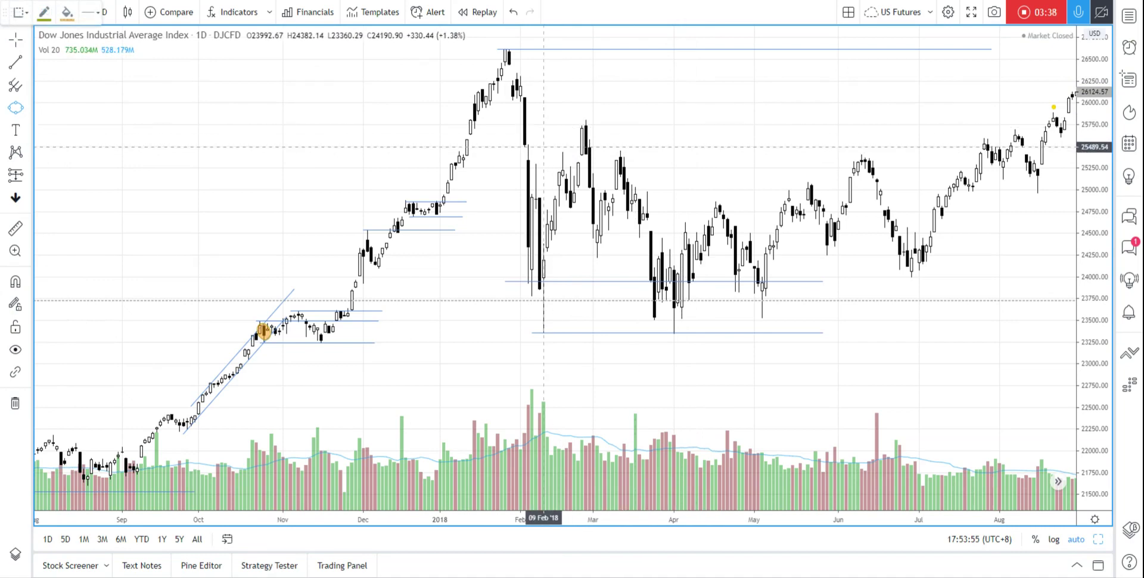
pyautogui.moveTo(543, 157); pyautogui.dragTo(571, 162)
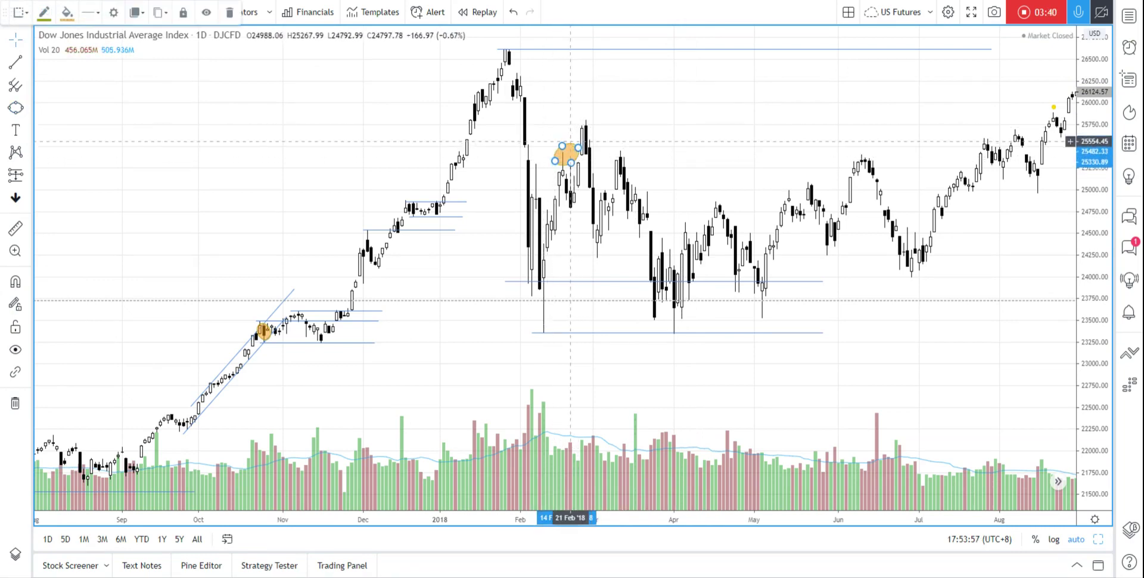
# Step: Draw arrows from the 8 Feb '18 low (about 23953) up to about 25439, and from about 25400 down to 24768 on 21 Feb
pyautogui.click(27, 66)
pyautogui.click(84, 238)
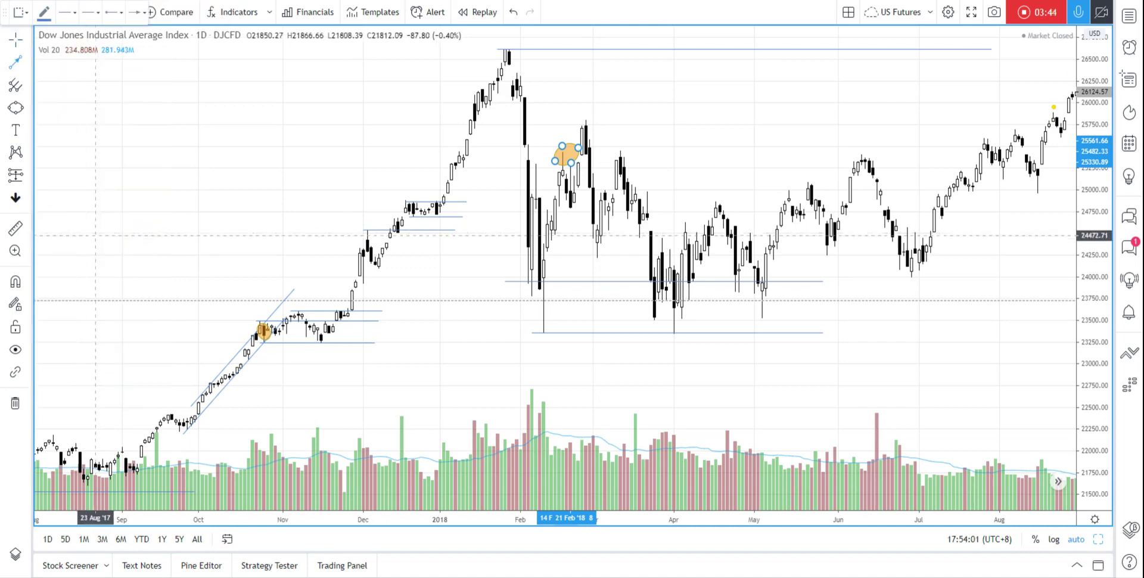
pyautogui.click(539, 280)
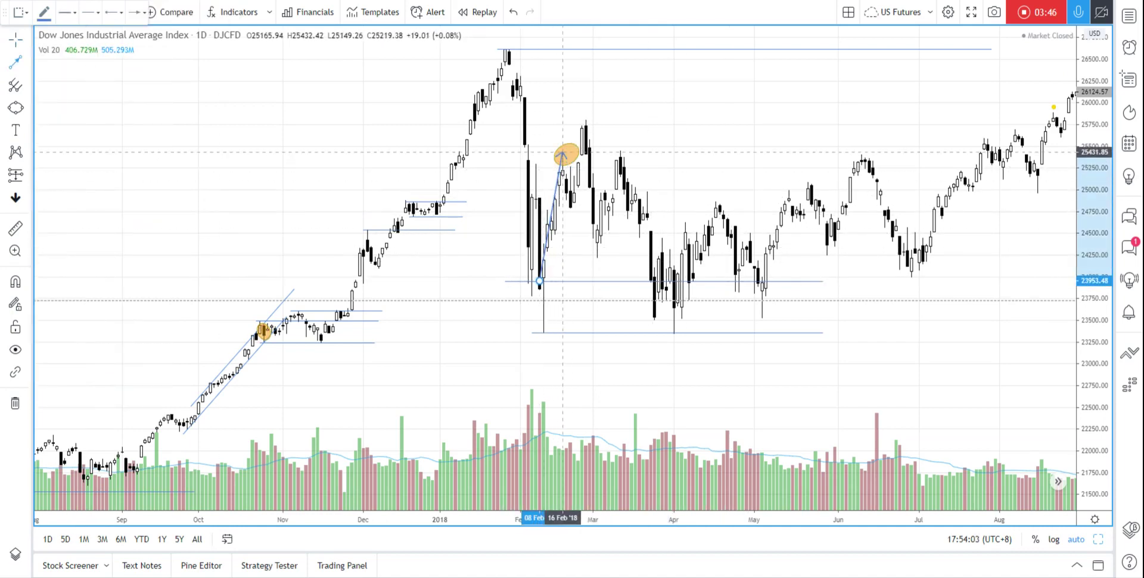
pyautogui.click(562, 152)
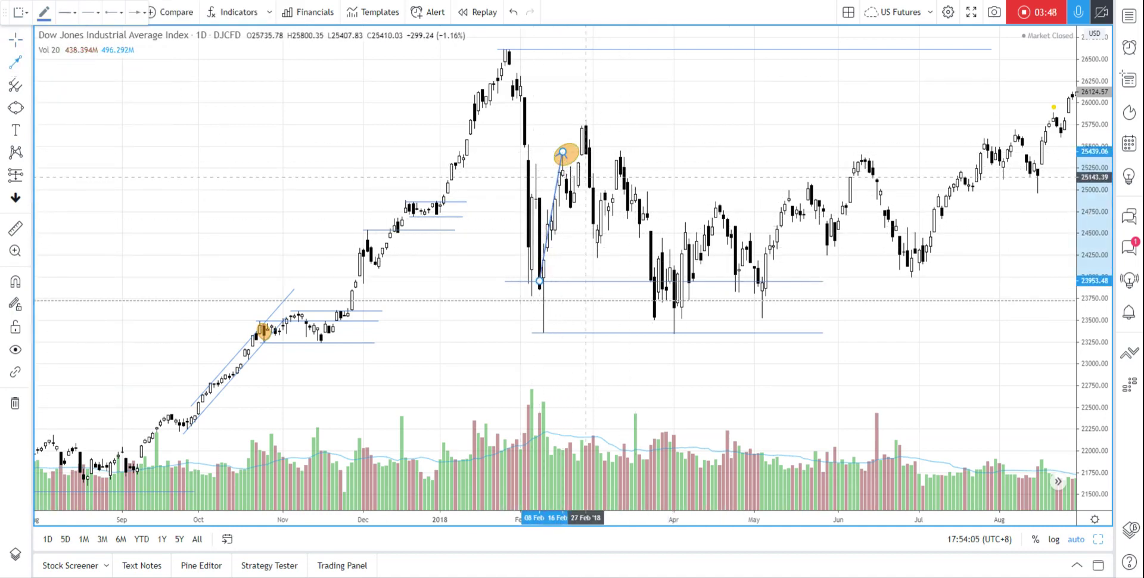
pyautogui.click(563, 157)
pyautogui.click(570, 209)
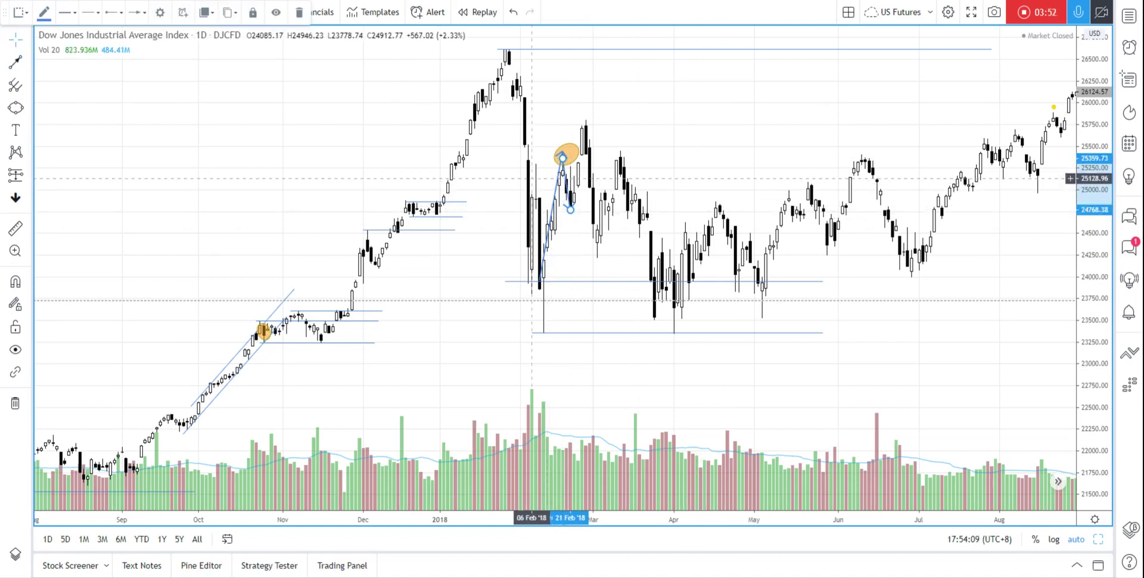
# Step: Draw two near-horizontal arrows from late January to early April '18, at about 25500 across the ellipse and about 23950 along the support
pyautogui.click(14, 66)
pyautogui.click(517, 146)
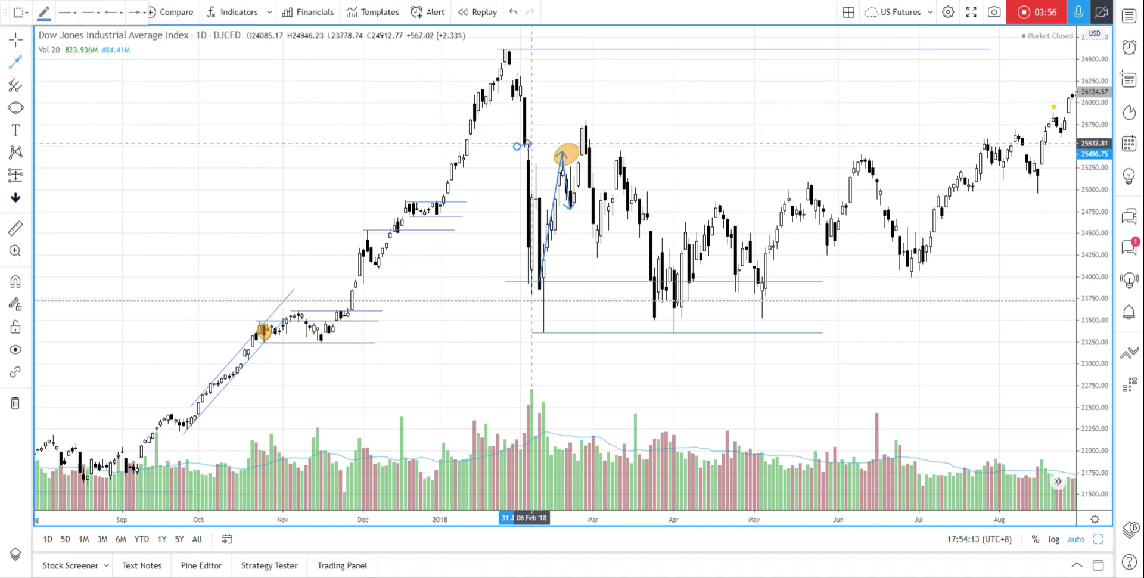
pyautogui.click(688, 143)
pyautogui.click(19, 67)
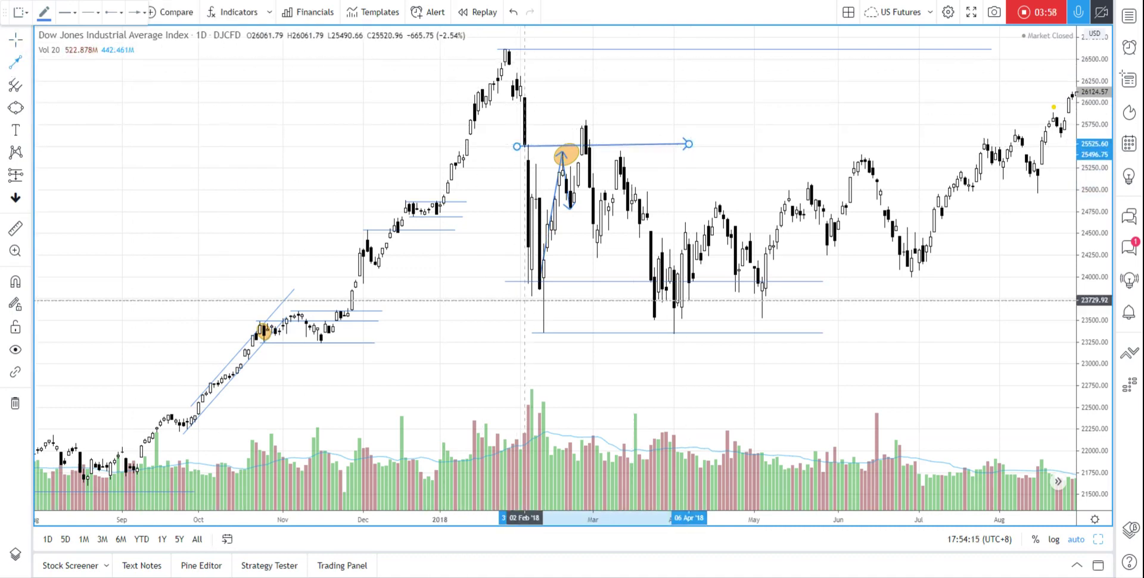
pyautogui.click(512, 282)
pyautogui.click(677, 277)
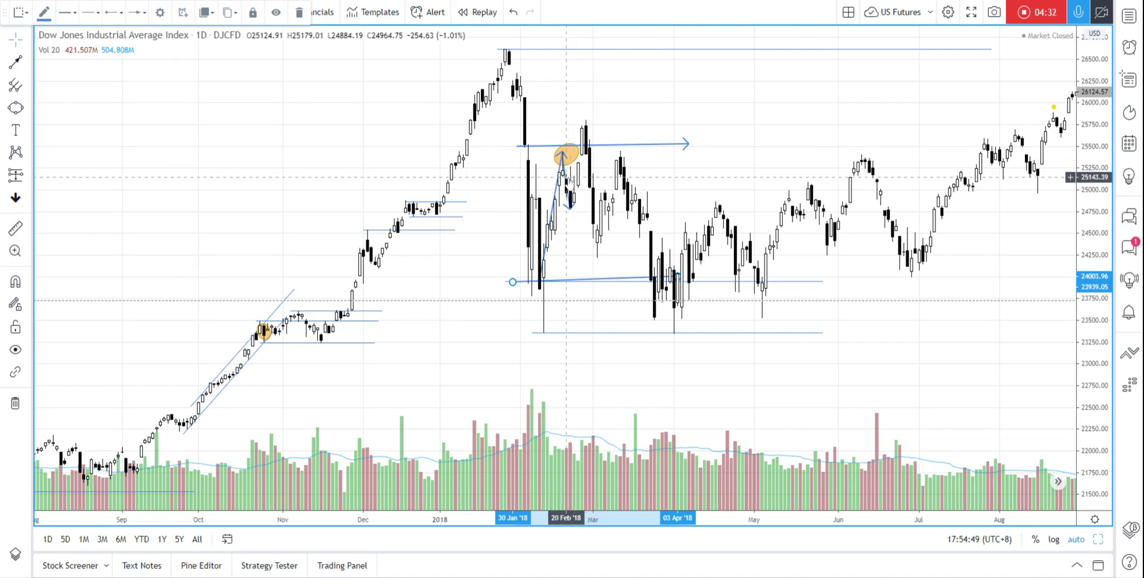
# Step: Delete the two arrows tracing the February rebound and its pullback
pyautogui.click(571, 175)
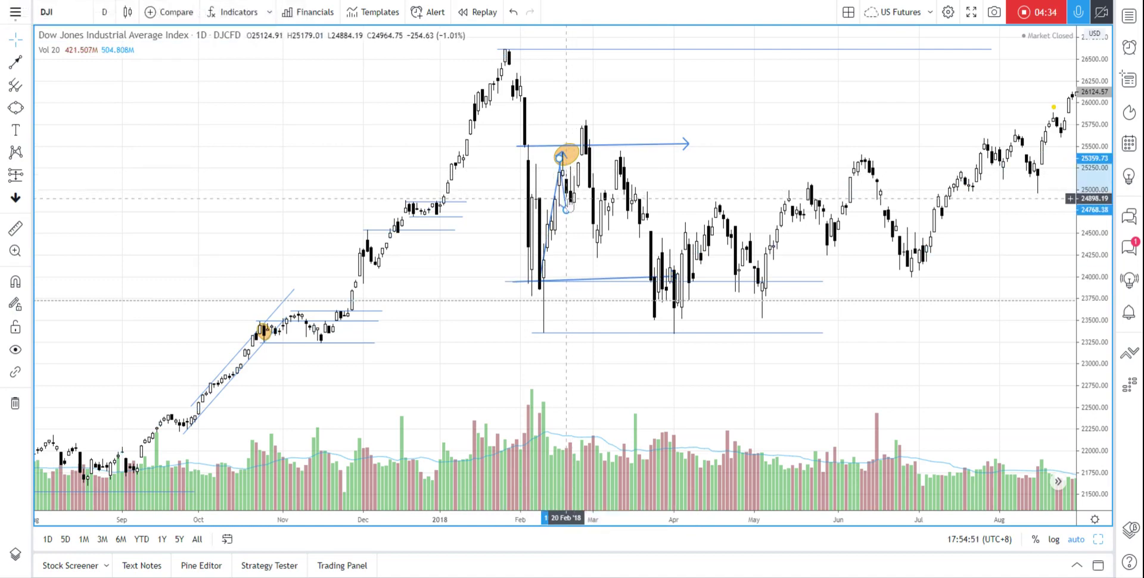
pyautogui.click(556, 202)
pyautogui.press('Delete')
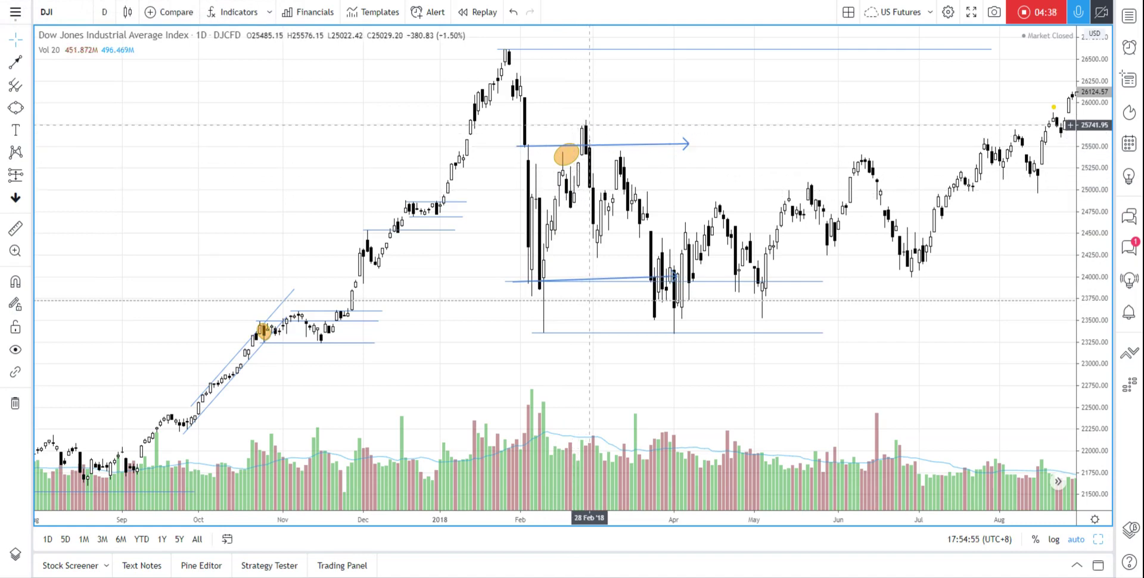
# Step: Shift the upper near-horizontal arrow to the late-February high and back to about 25500, and delete it
pyautogui.moveTo(589, 144); pyautogui.dragTo(588, 121)
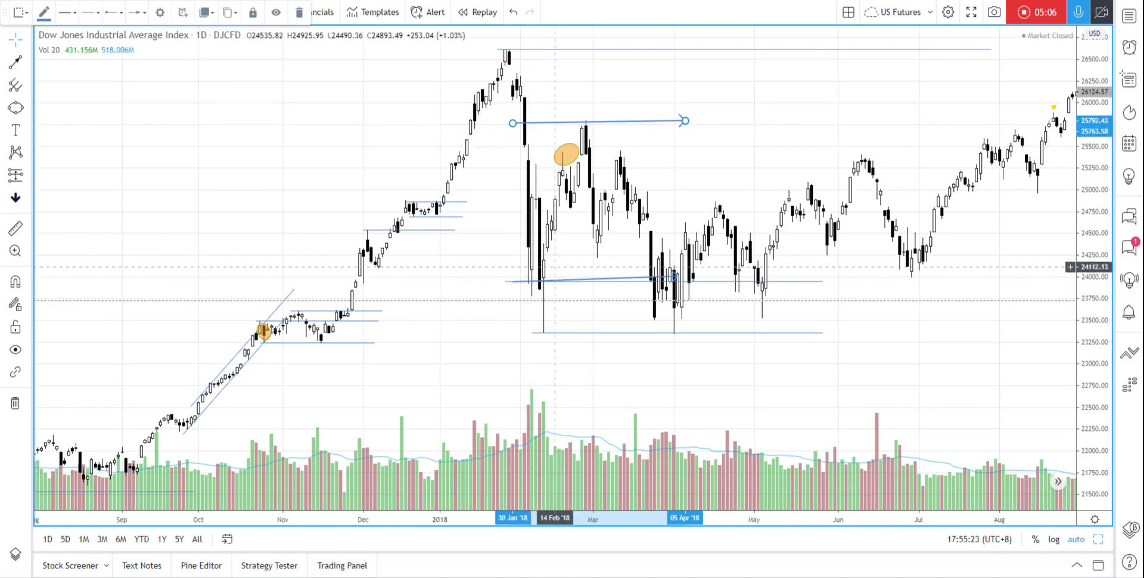
pyautogui.moveTo(647, 121); pyautogui.dragTo(653, 147)
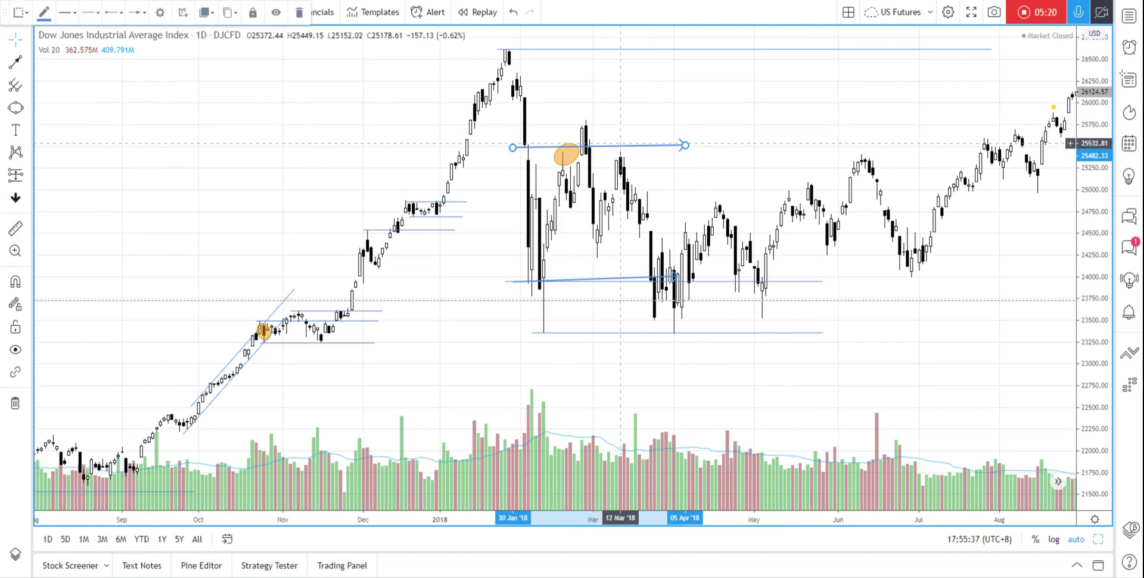
pyautogui.press('Delete')
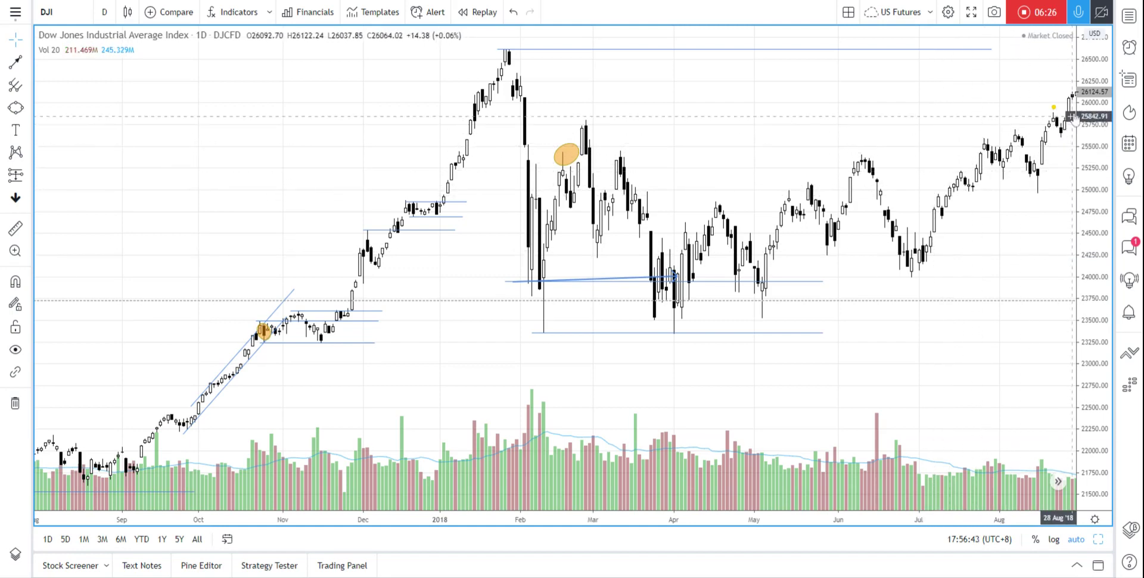
# Step: Draw a horizontal trend line at about 25514 from 25 Jan '18 to 13 Sep '18
pyautogui.moveTo(1060, 212); pyautogui.dragTo(934, 200)
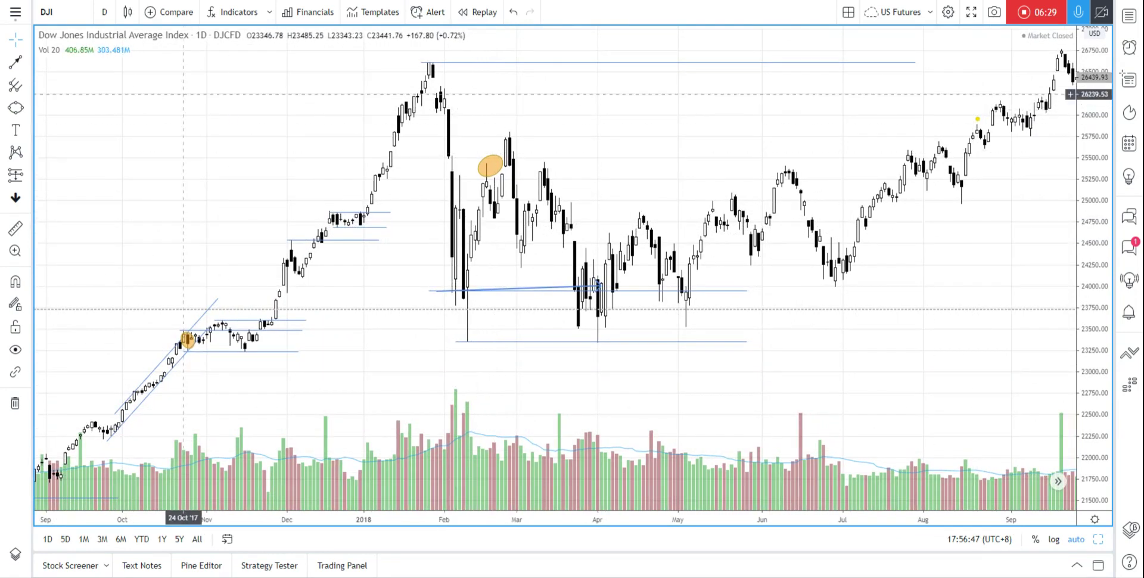
pyautogui.click(26, 64)
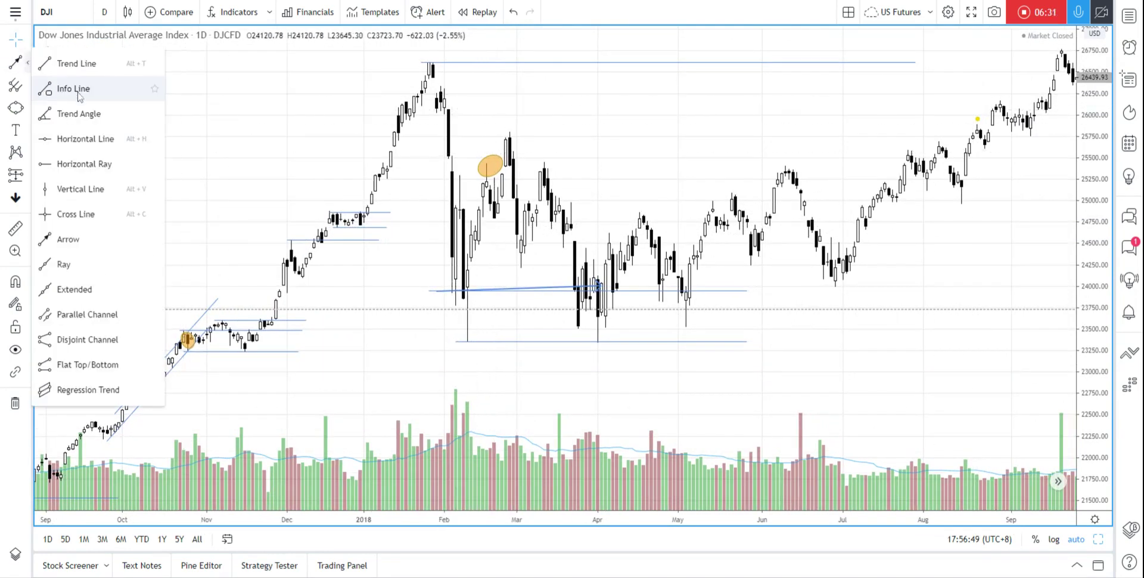
pyautogui.click(89, 61)
pyautogui.click(425, 157)
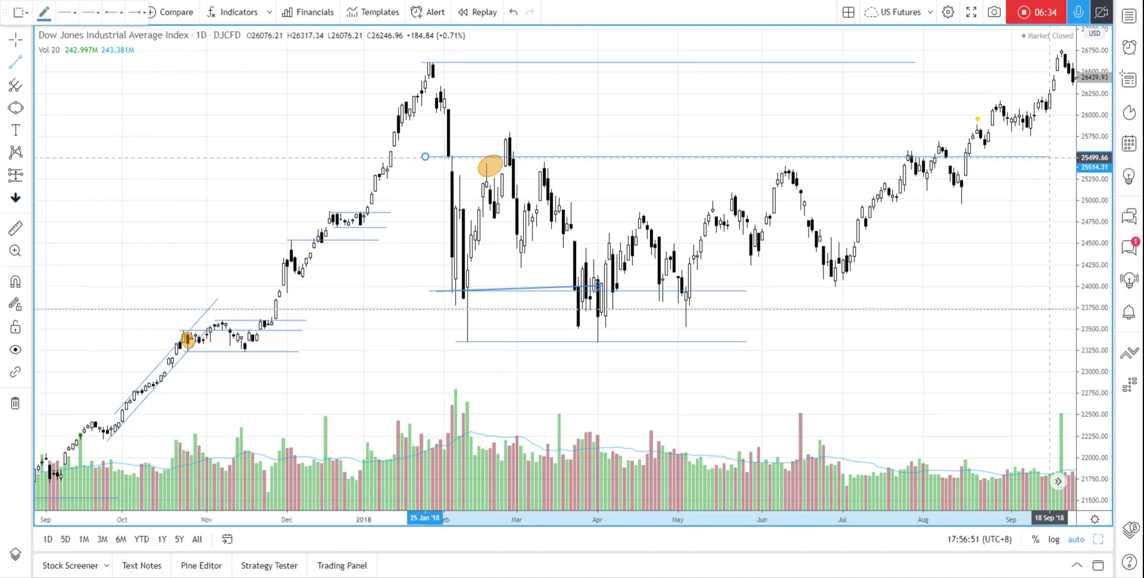
pyautogui.click(1038, 156)
# Step: Draw a horizontal trend line at about 26056 from 1 Feb to 19 Sep '18, and extend the 26614.55 high line to early October '18
pyautogui.click(16, 63)
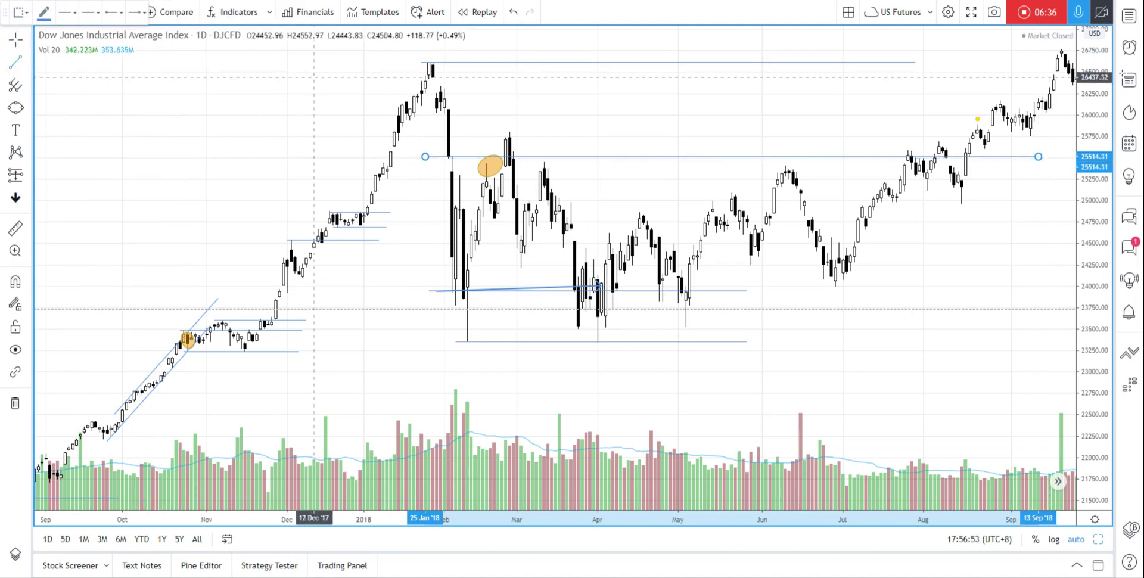
pyautogui.click(444, 110)
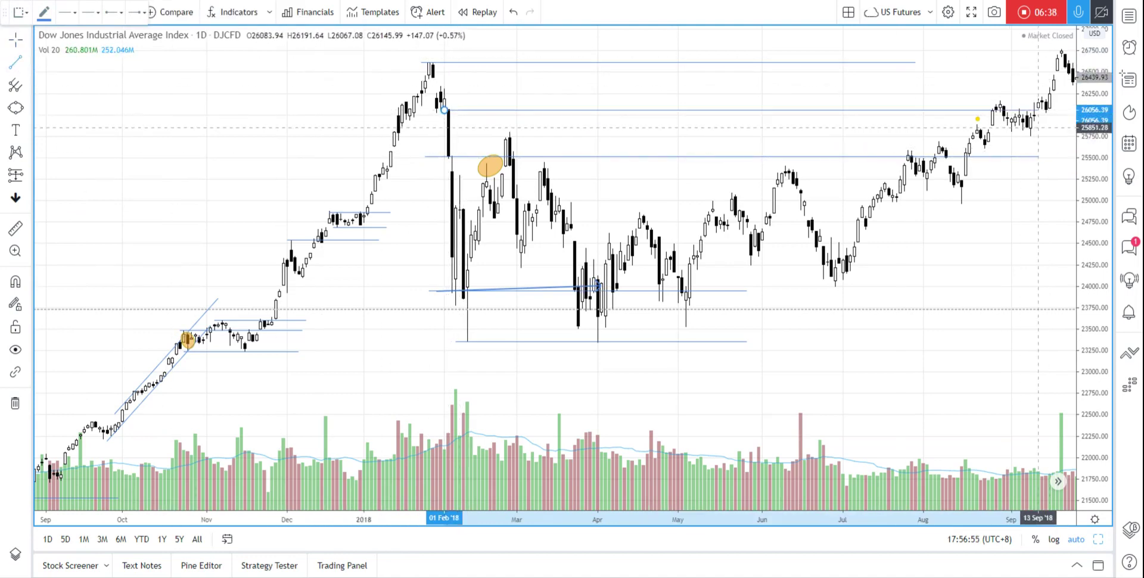
pyautogui.click(1054, 109)
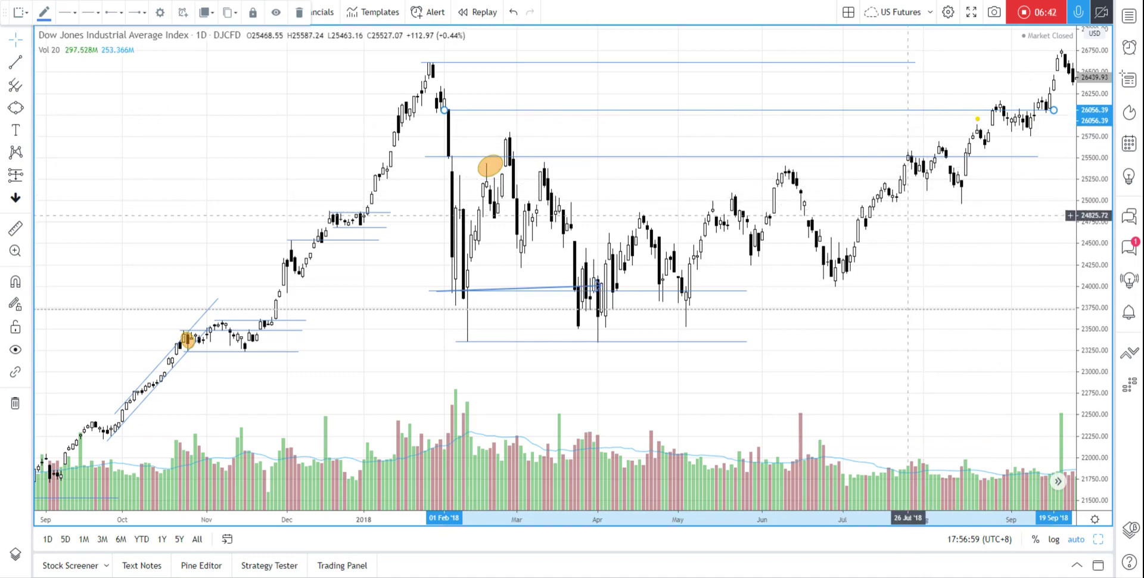
pyautogui.moveTo(992, 220); pyautogui.dragTo(935, 222)
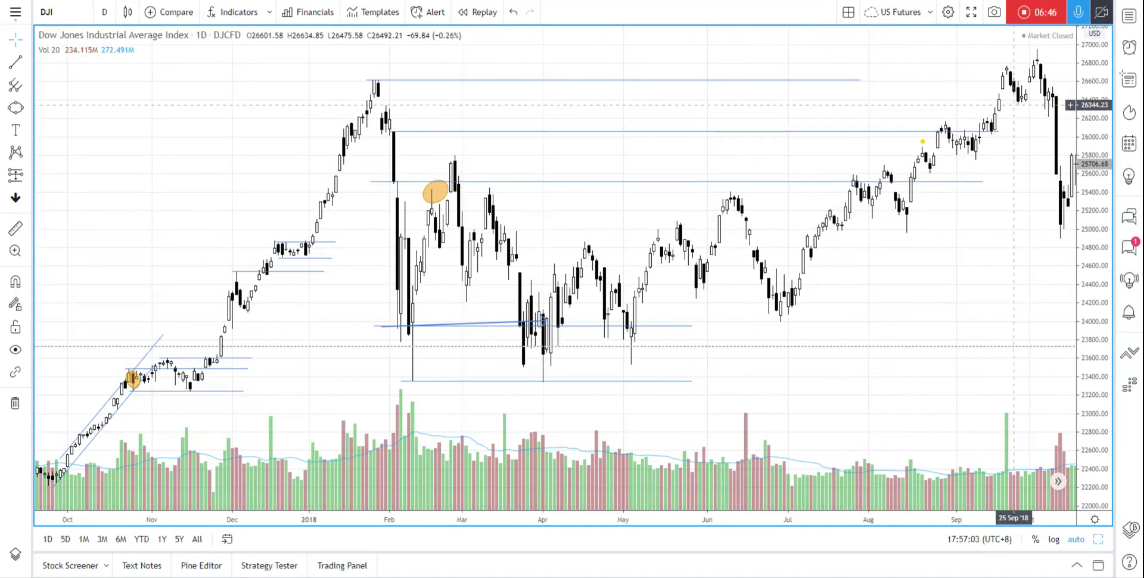
pyautogui.moveTo(860, 80); pyautogui.dragTo(1053, 101)
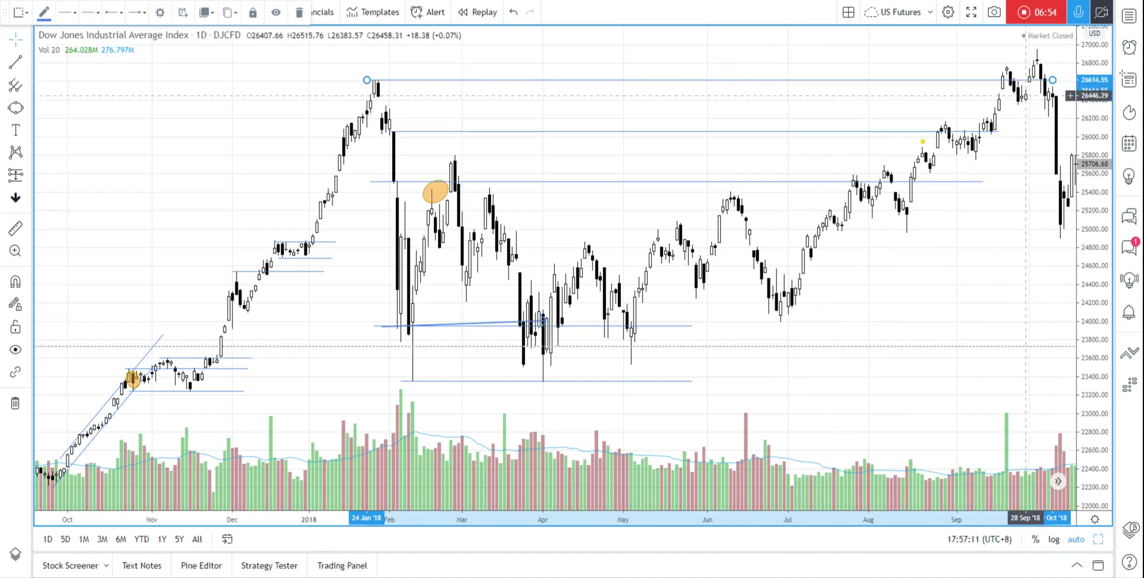
# Step: Draw a horizontal trend line at about 26331 from 14 Sep to 17 Oct '18
pyautogui.moveTo(1033, 130); pyautogui.dragTo(970, 134)
pyautogui.click(16, 62)
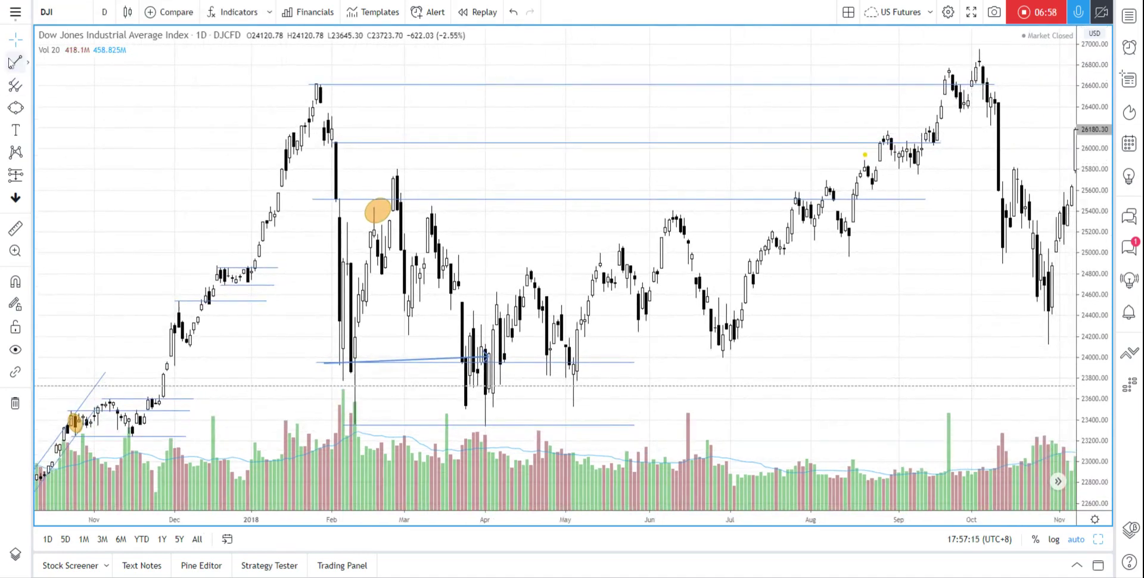
pyautogui.click(929, 113)
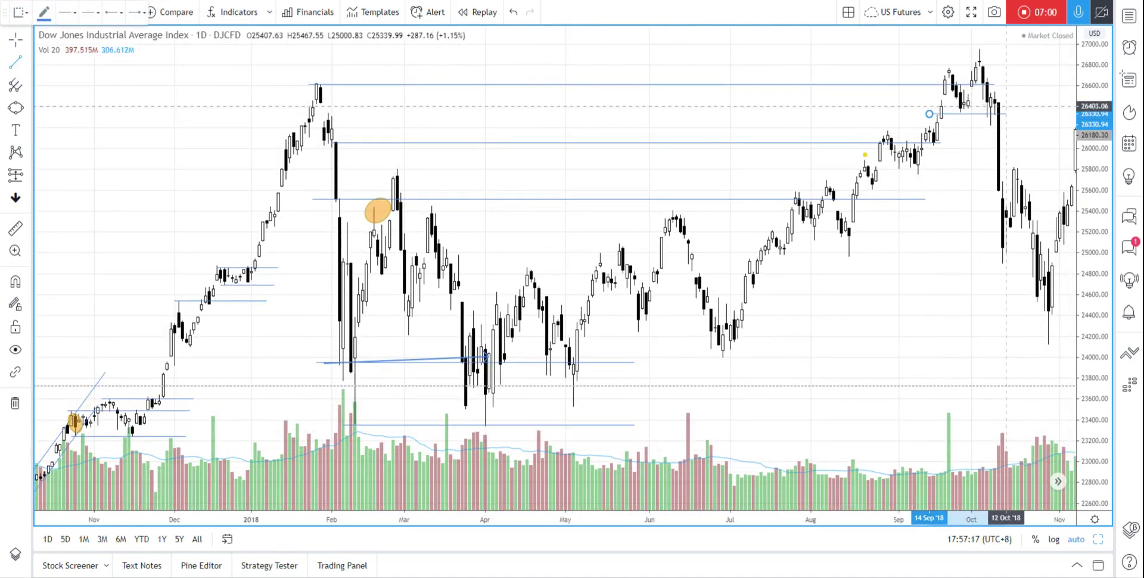
pyautogui.click(1017, 113)
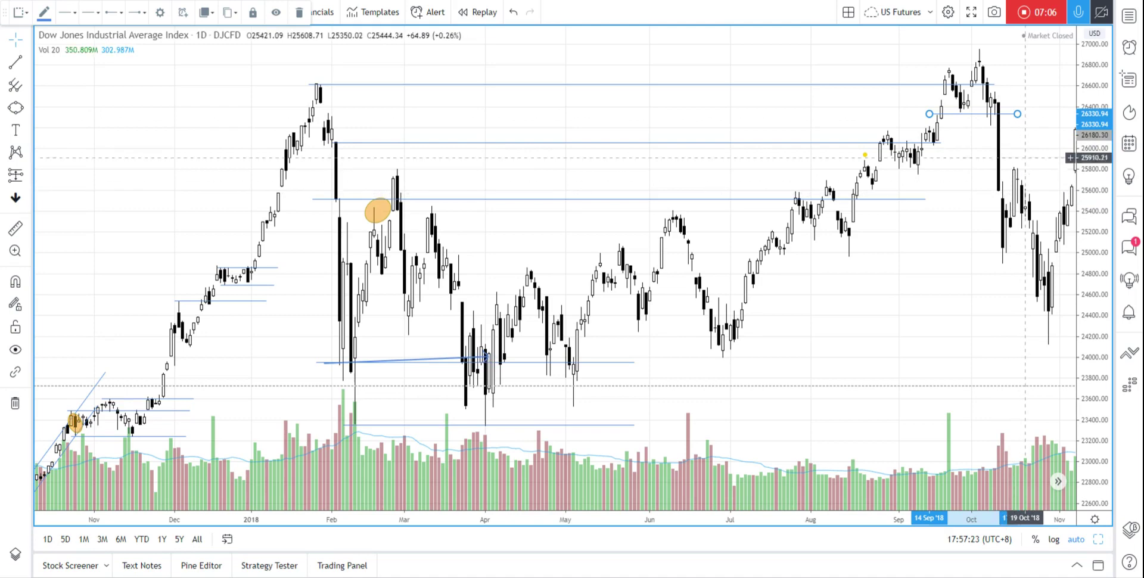
# Step: Draw a narrow slanted ellipse around the 10 Oct '18 sell-off candle, spanning about 25622 to 26523
pyautogui.click(15, 108)
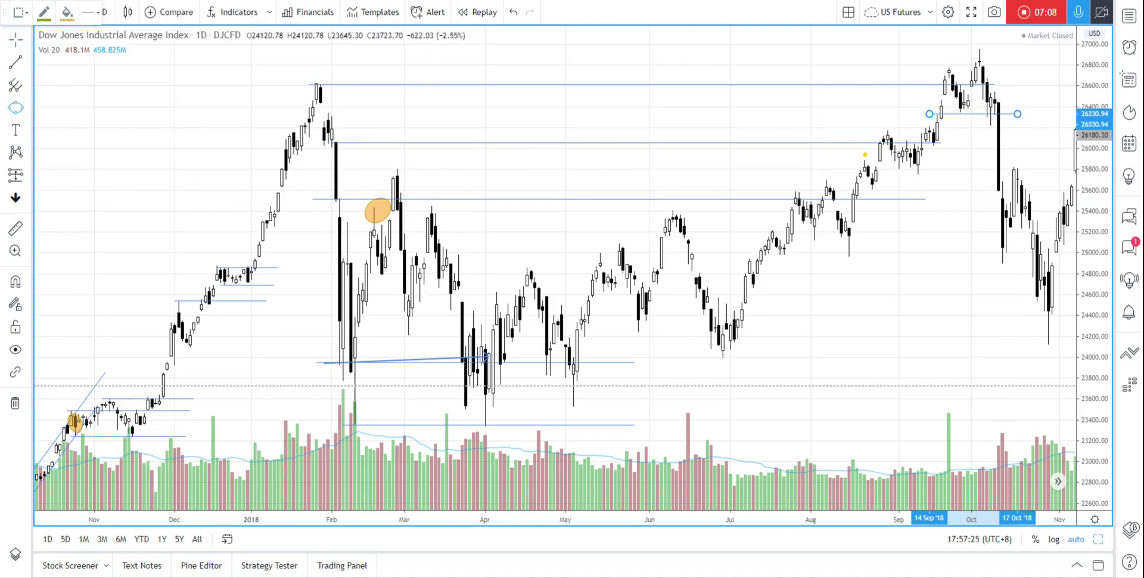
pyautogui.click(991, 188)
pyautogui.click(1014, 93)
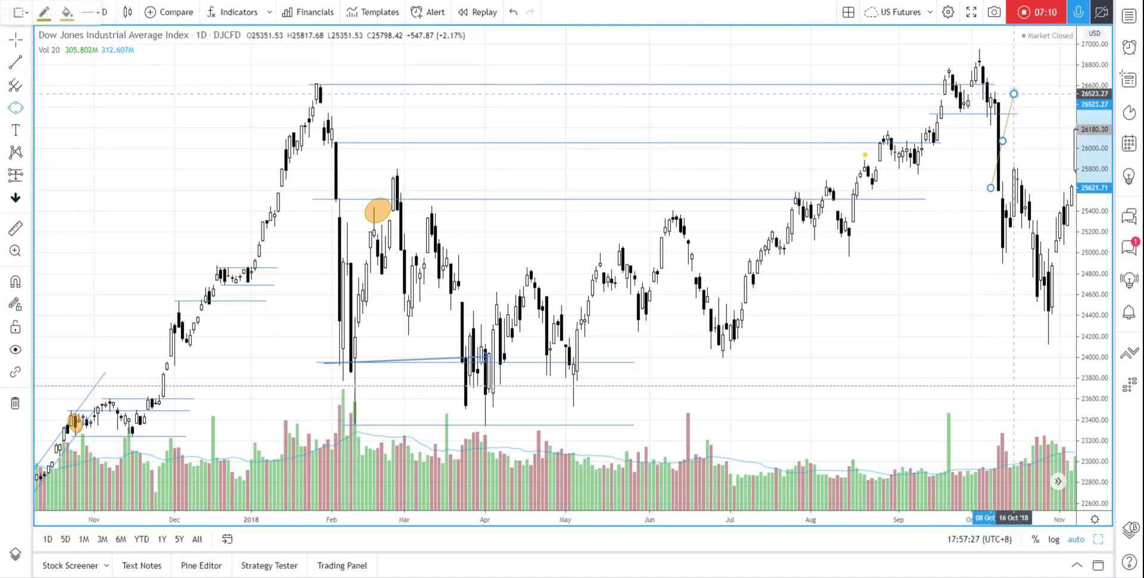
pyautogui.click(1003, 96)
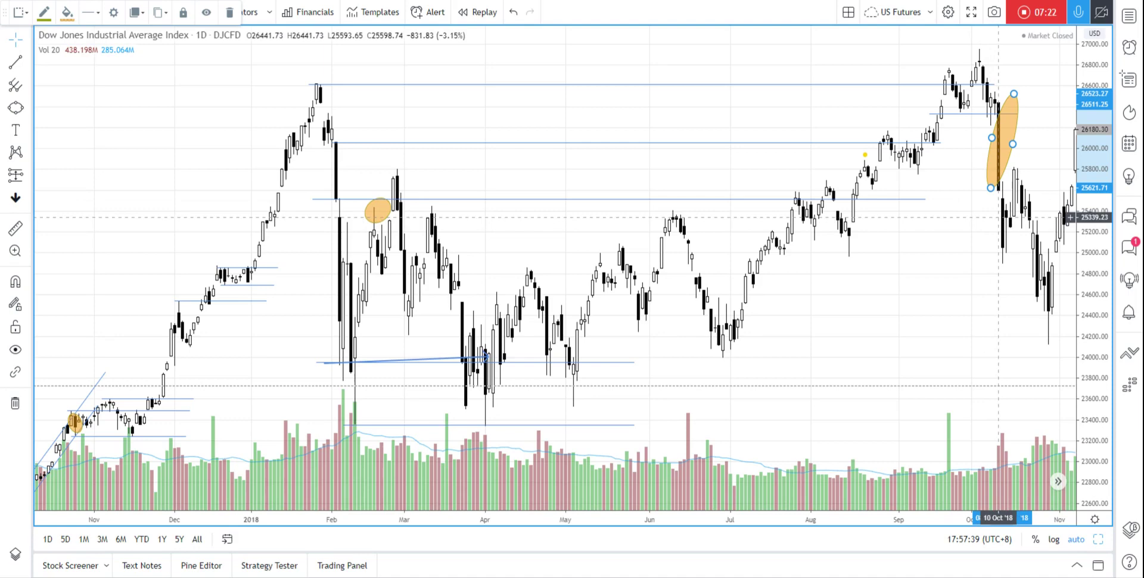
# Step: Draw horizontal trend lines at about 26454 from 5 Oct to 20 Nov '18, and at about 25570 from late September to late November
pyautogui.moveTo(998, 217); pyautogui.dragTo(985, 217)
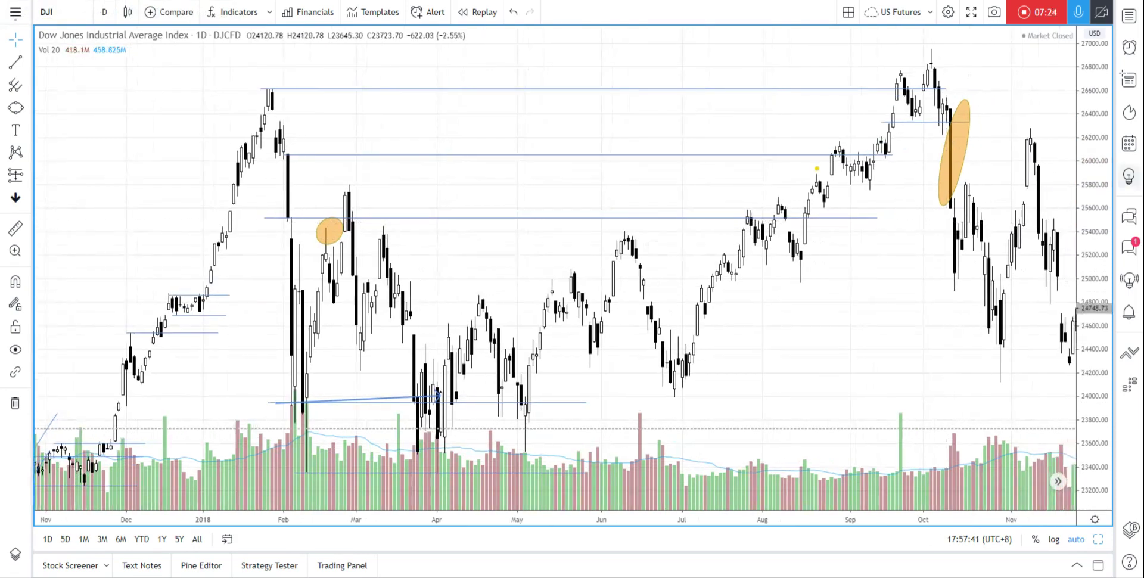
pyautogui.click(16, 61)
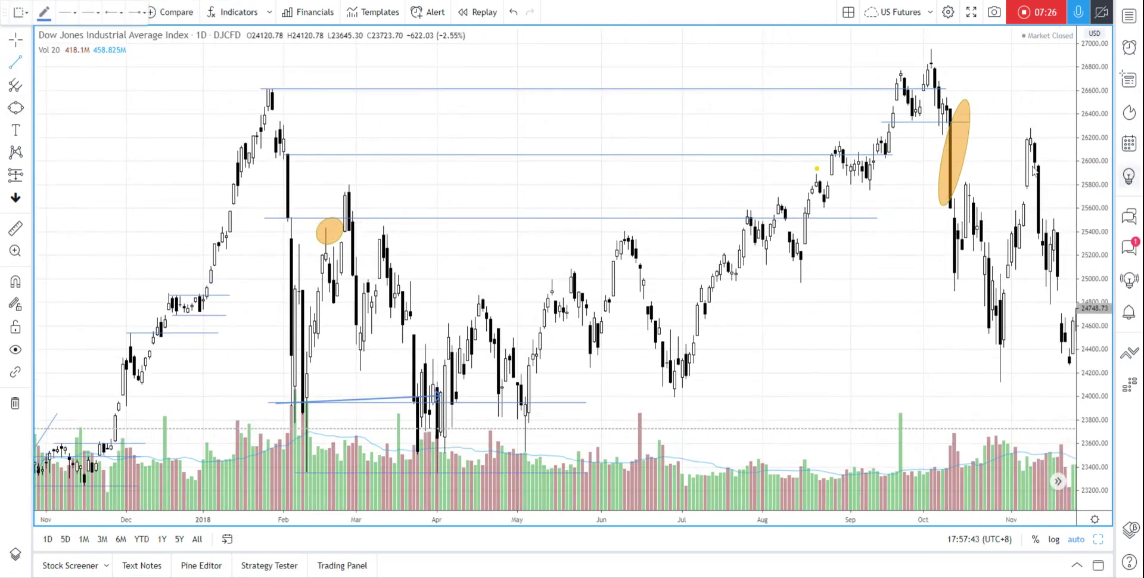
pyautogui.click(939, 107)
pyautogui.click(1062, 108)
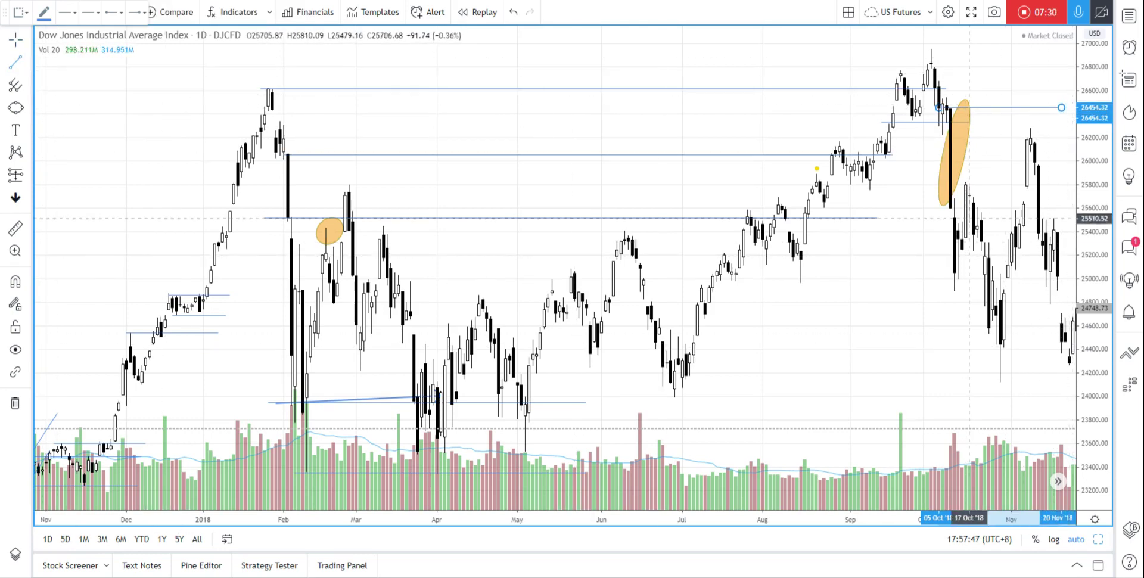
pyautogui.click(920, 211)
pyautogui.click(1070, 211)
# Step: Draw a downward arrow from about 25767 on 17 Oct to about 24313 on 29 Oct '18
pyautogui.moveTo(877, 278); pyautogui.dragTo(840, 286)
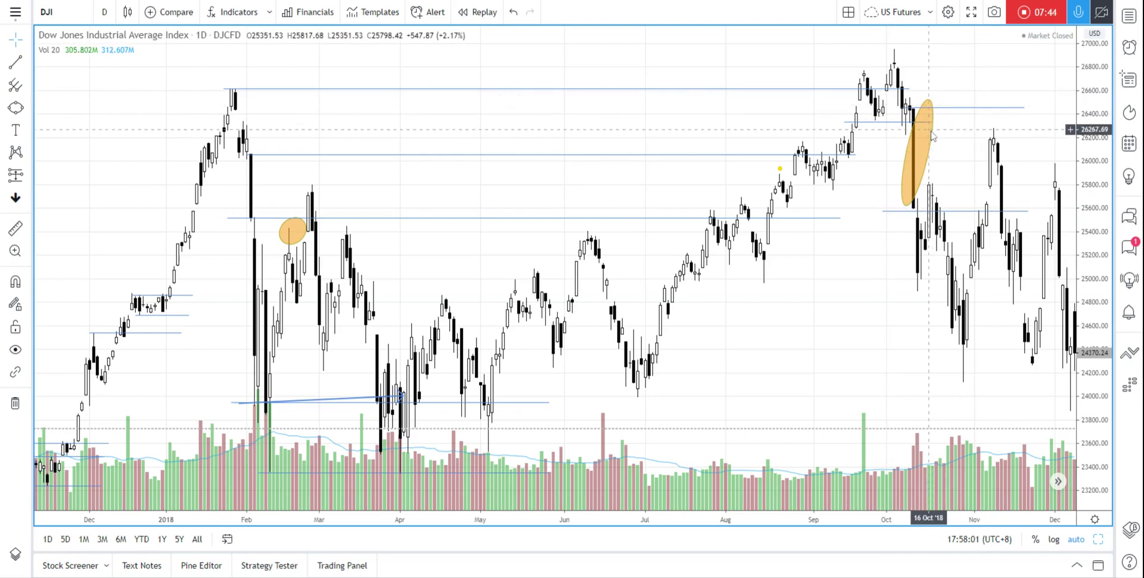
pyautogui.moveTo(886, 292); pyautogui.dragTo(838, 300)
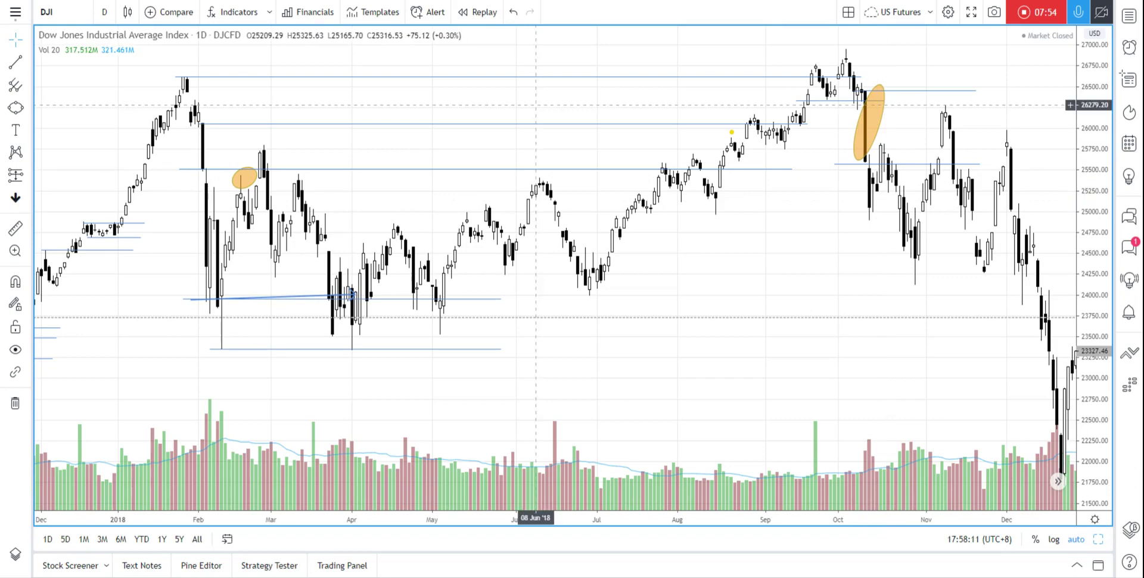
pyautogui.click(28, 65)
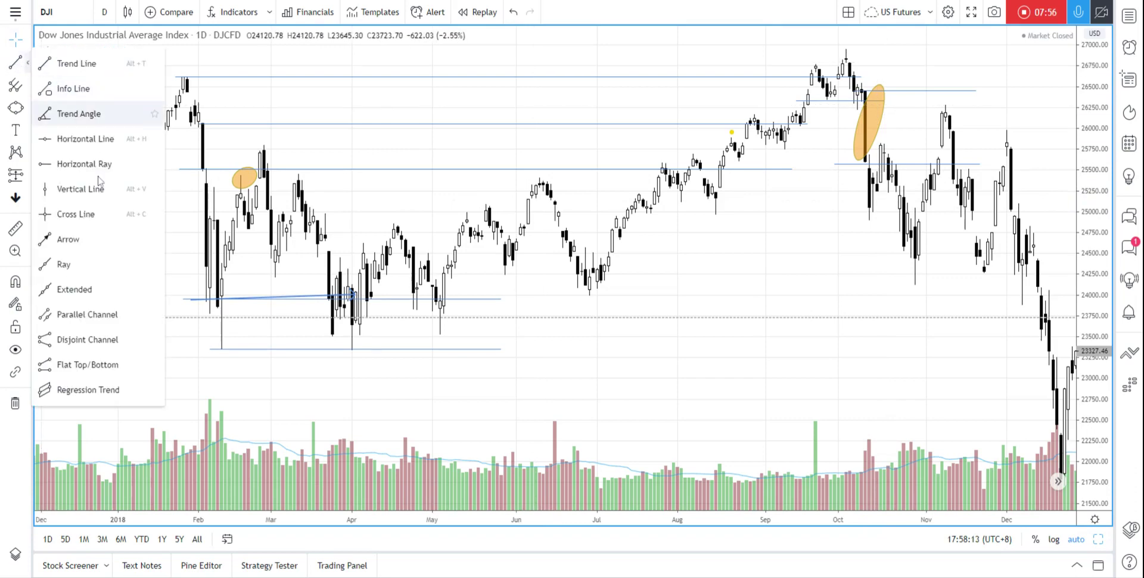
pyautogui.click(99, 236)
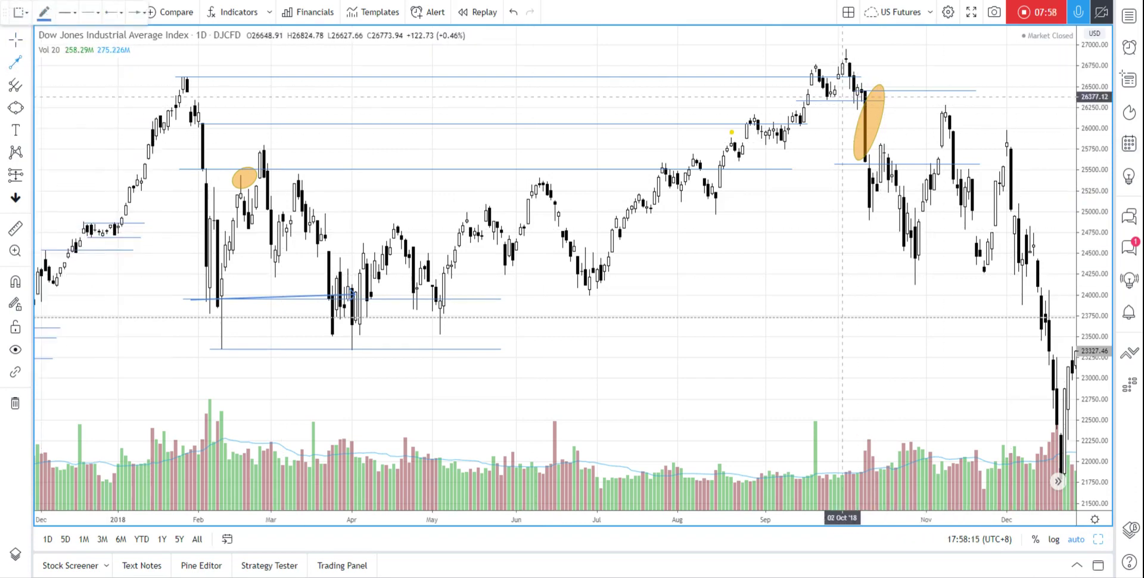
pyautogui.click(884, 147)
pyautogui.click(914, 269)
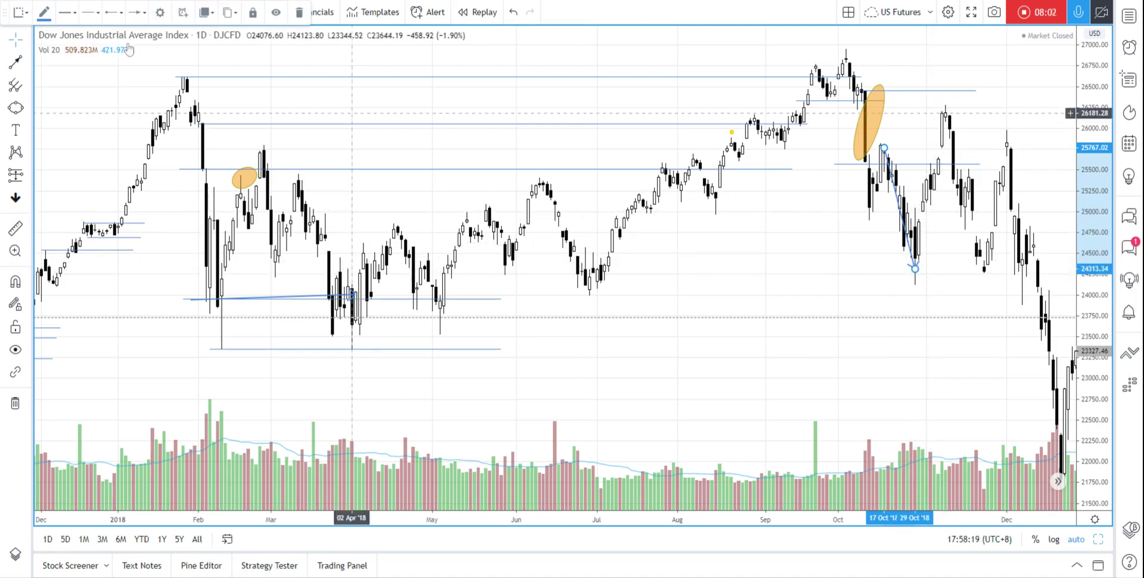
# Step: Draw an upward arrow from about 24517 on 29 Oct to about 26211 on 9 Nov '18
pyautogui.click(16, 61)
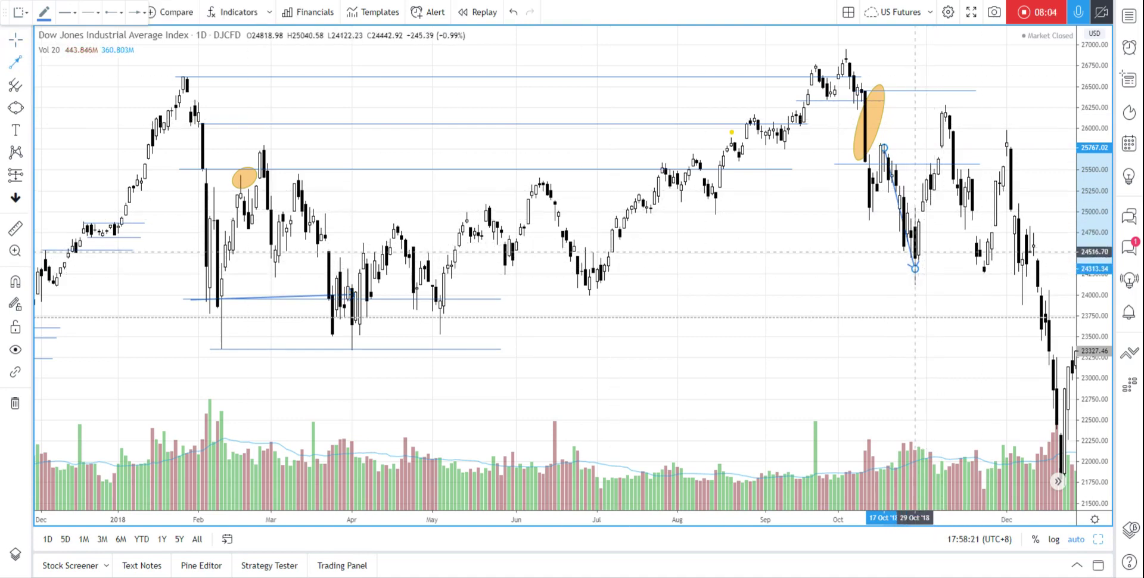
pyautogui.click(916, 254)
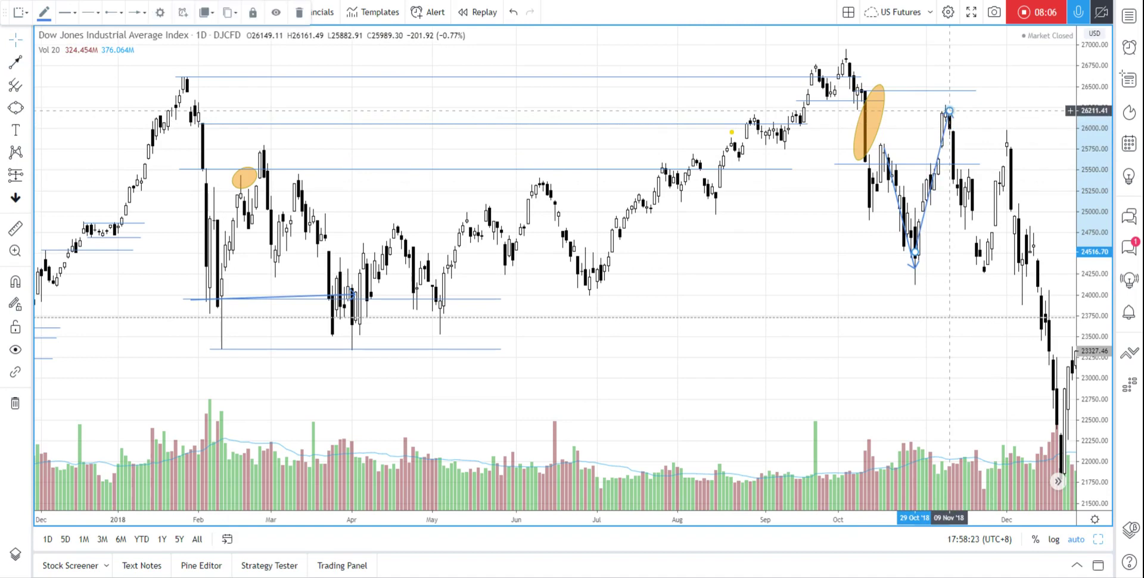
pyautogui.click(949, 111)
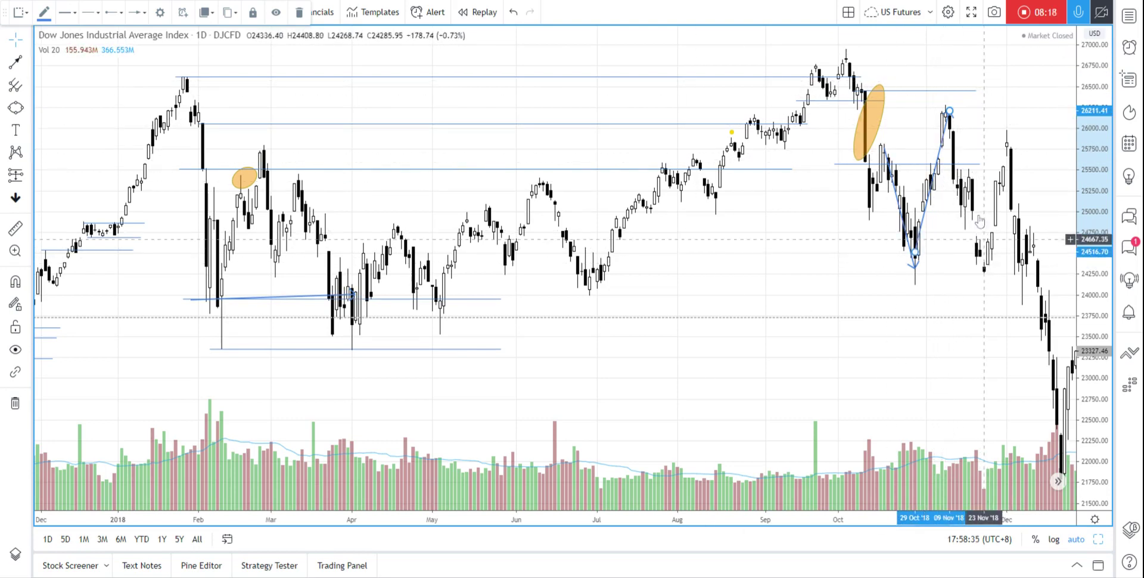
# Step: Shift the down and up arrows onto the November decline and rebound, and delete both arrows
pyautogui.moveTo(896, 199)
pyautogui.mouseDown()
pyautogui.moveTo(933, 189)
pyautogui.moveTo(1006, 206)
pyautogui.mouseUp()
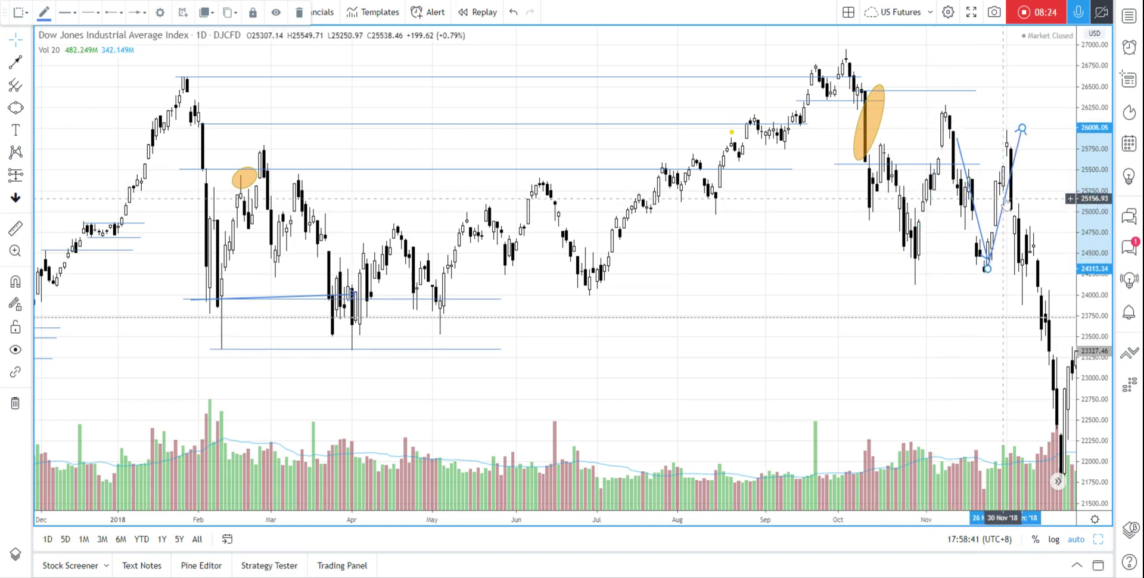
pyautogui.press('Delete')
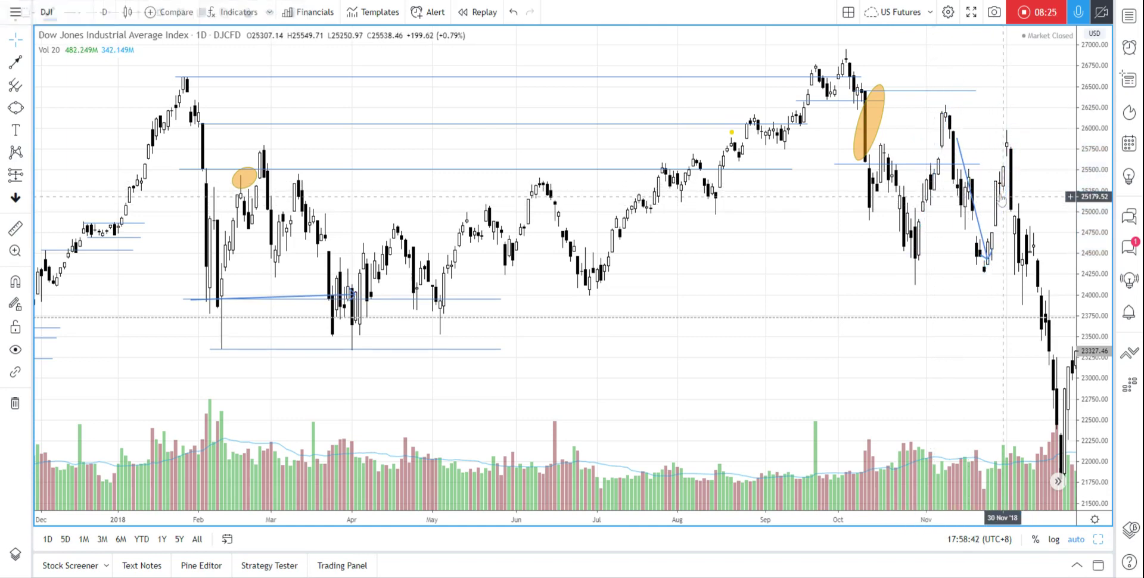
pyautogui.click(966, 195)
pyautogui.press('Delete')
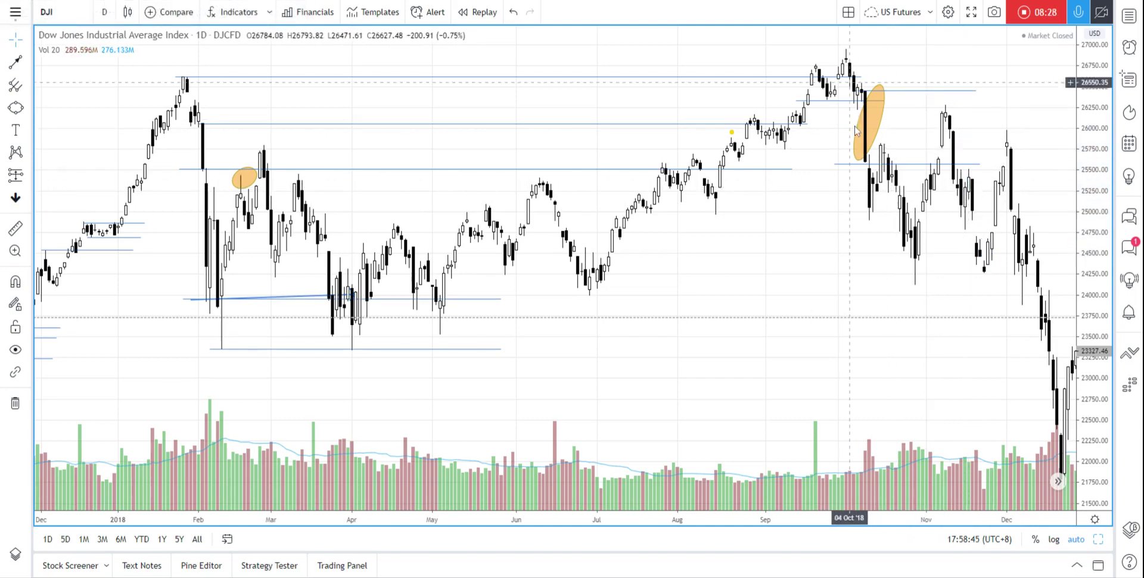
# Step: Draw a narrow slanted ellipse over the large down candle in mid-November '18, spanning about 25330 to 26023
pyautogui.scroll(5, 856, 131)
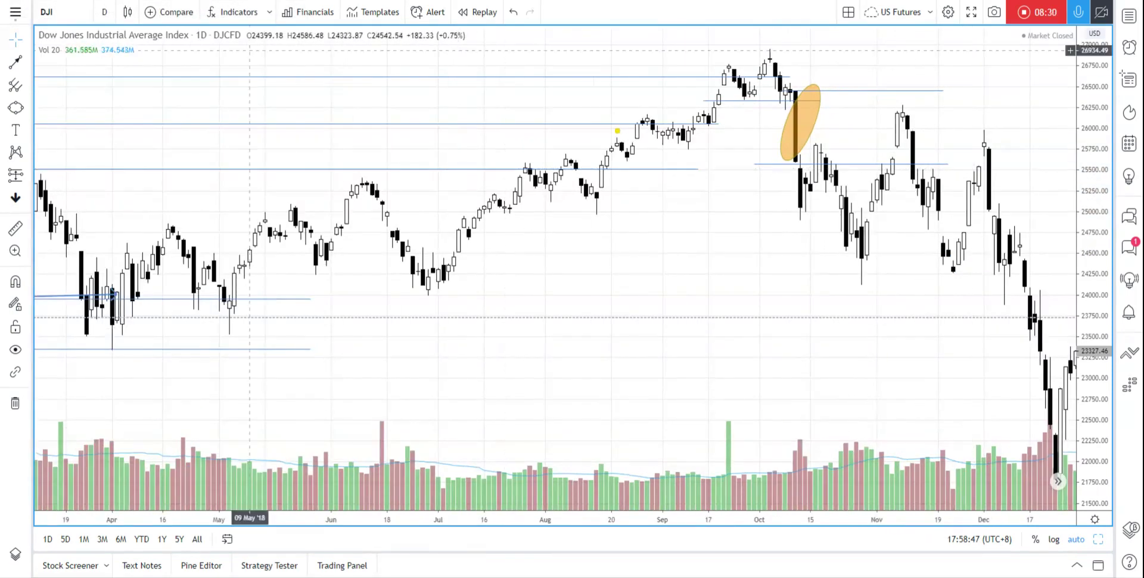
pyautogui.click(18, 108)
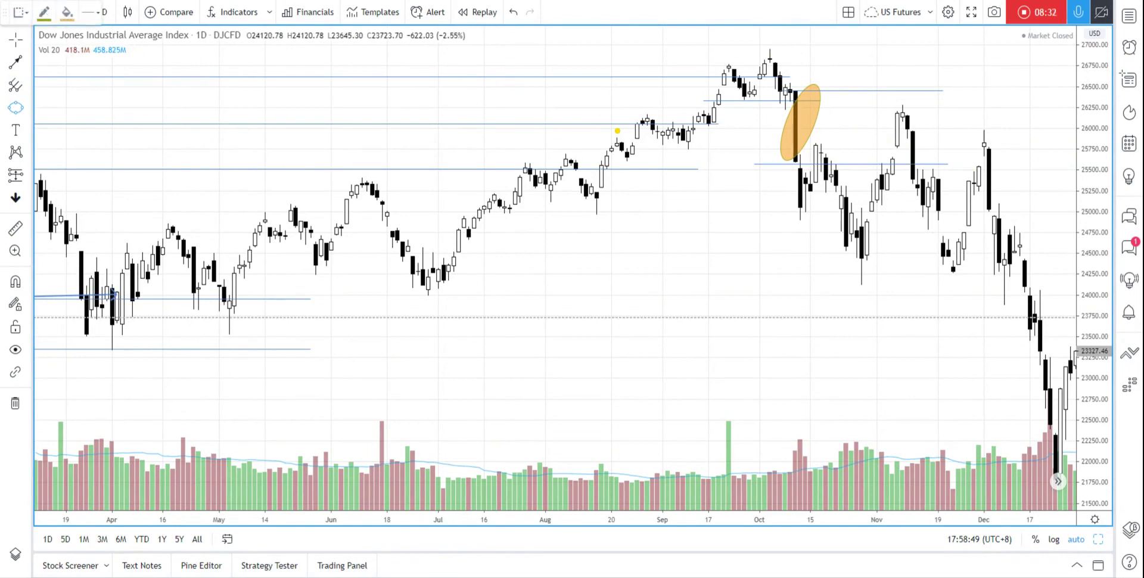
pyautogui.click(902, 184)
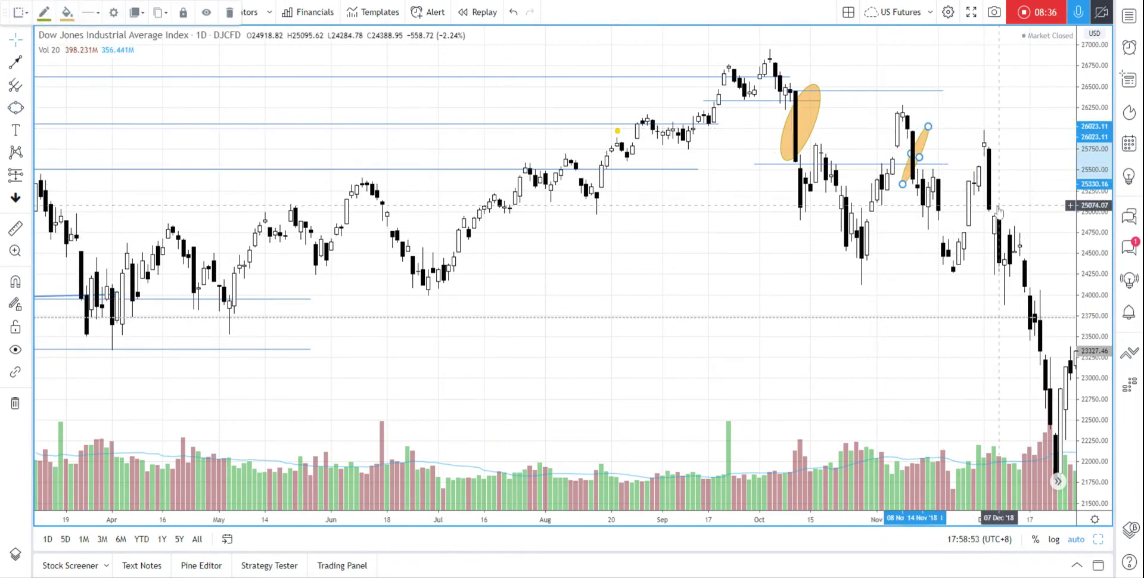
pyautogui.click(925, 130)
# Step: Draw an ellipse around the large 4 Dec '18 down candle, spanning about 24991 to 25752
pyautogui.click(15, 61)
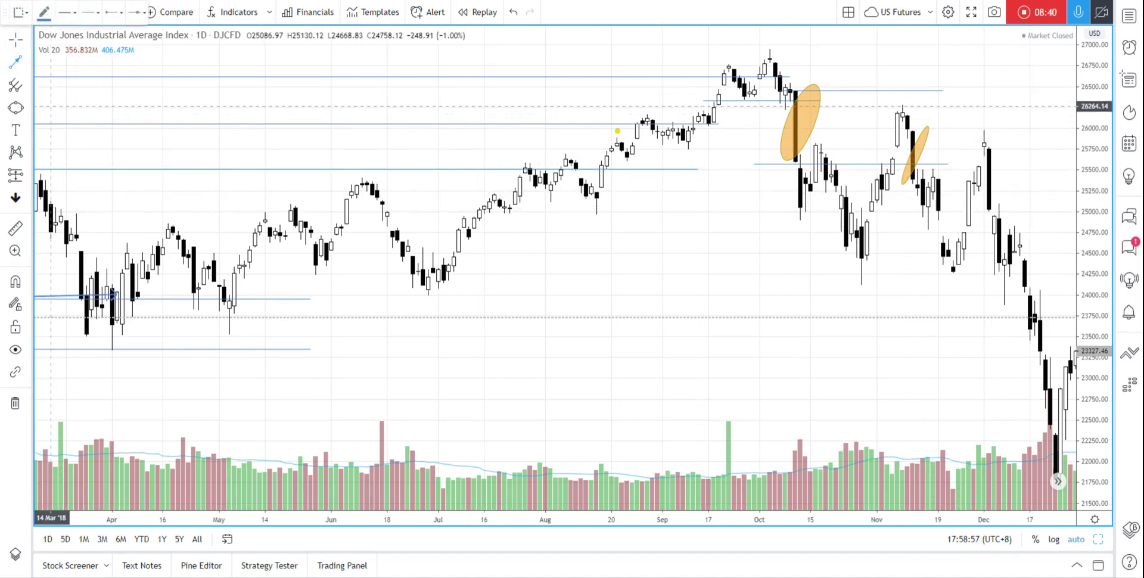
pyautogui.click(15, 107)
pyautogui.click(984, 212)
pyautogui.click(1004, 184)
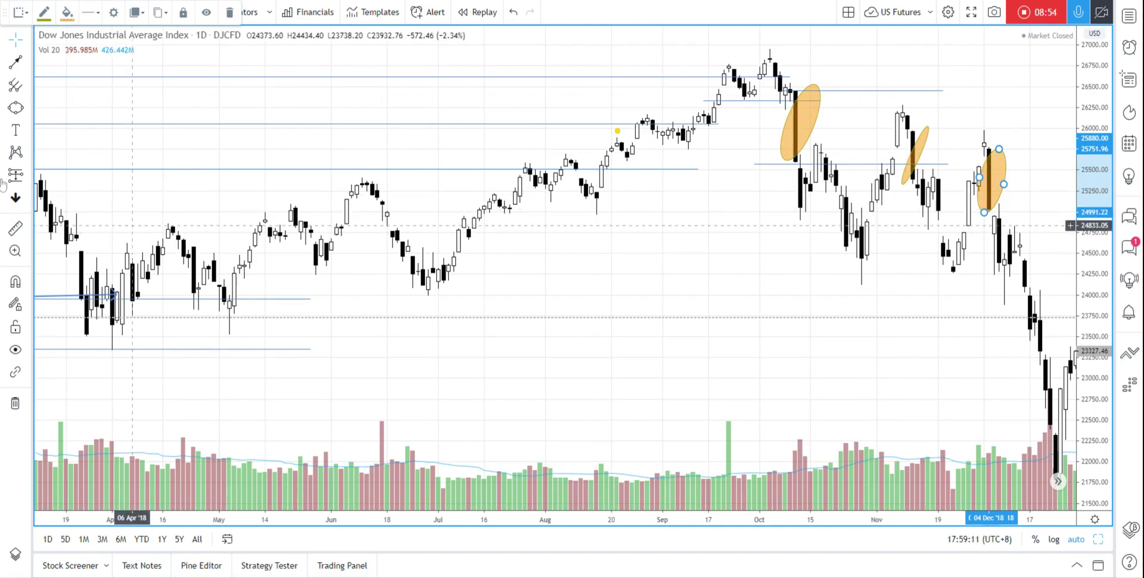
# Step: Draw a horizontal trend line at about 25330 from 8 Nov to 20 Dec '18
pyautogui.click(27, 64)
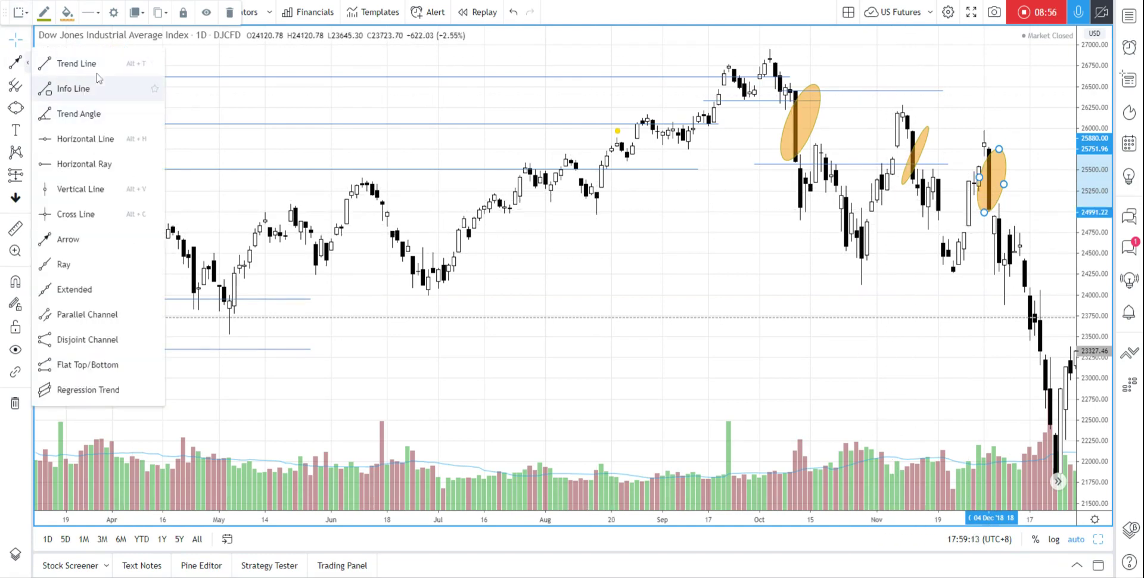
pyautogui.click(60, 64)
pyautogui.moveTo(903, 185); pyautogui.dragTo(1045, 184)
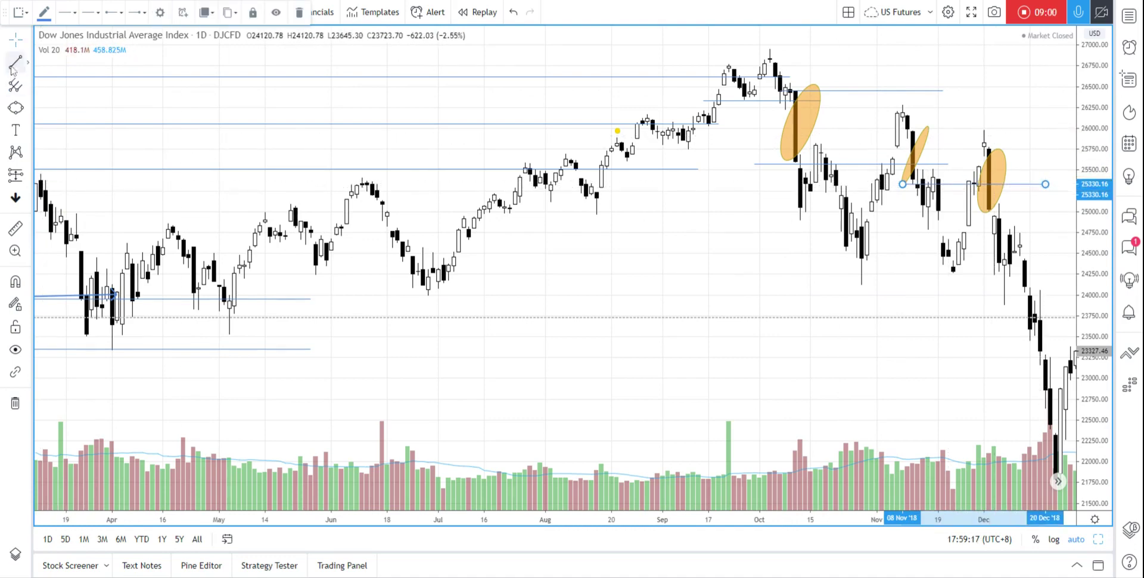
pyautogui.click(889, 132)
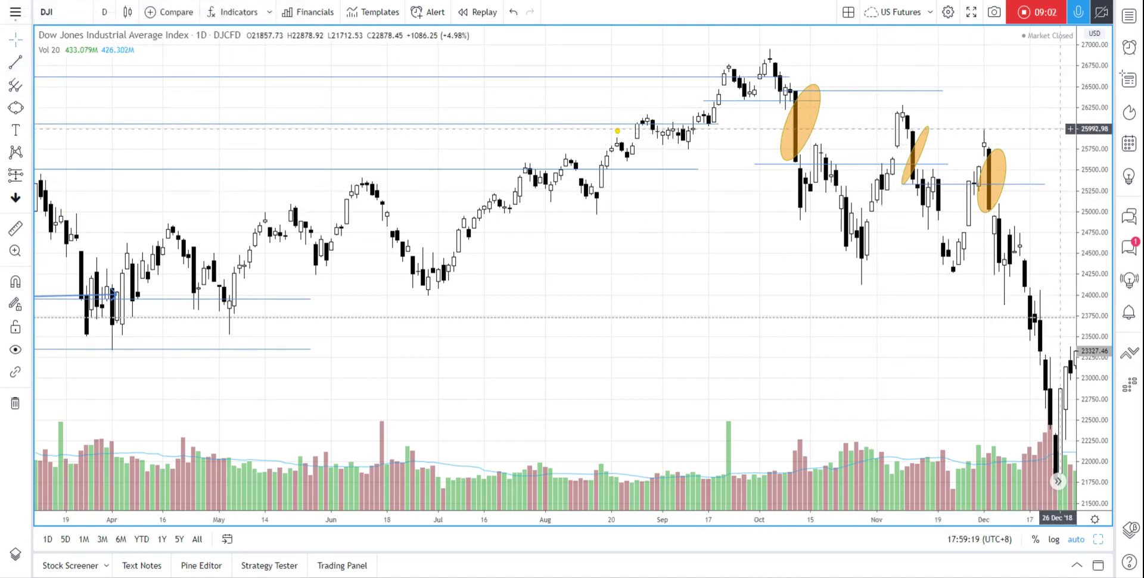
# Step: Draw a horizontal trend line at about 25925 from 9 Nov to about 19 Dec '18
pyautogui.click(16, 62)
pyautogui.click(907, 134)
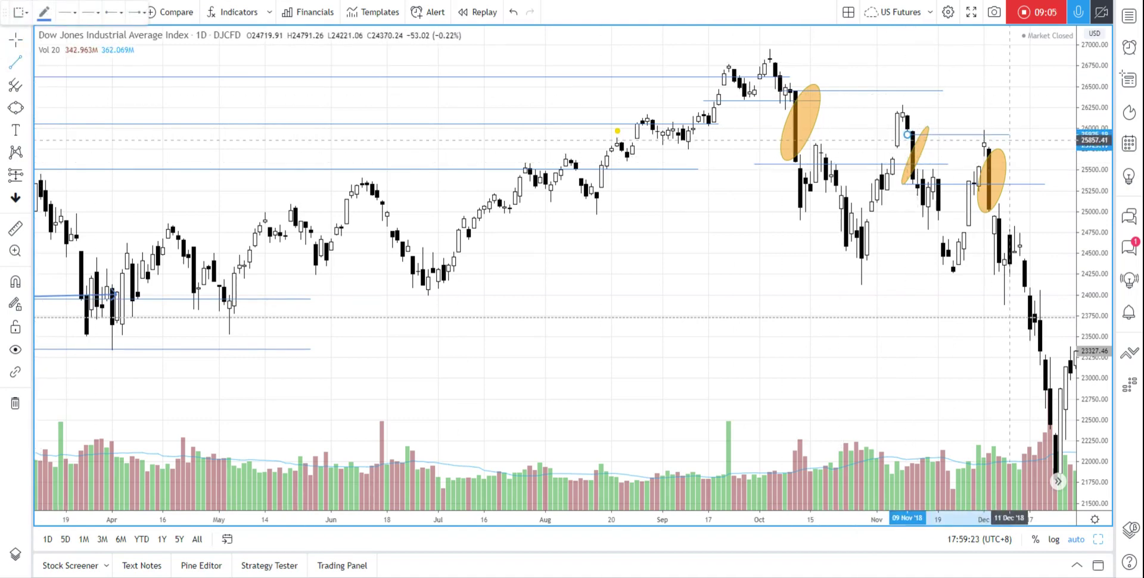
pyautogui.click(1039, 141)
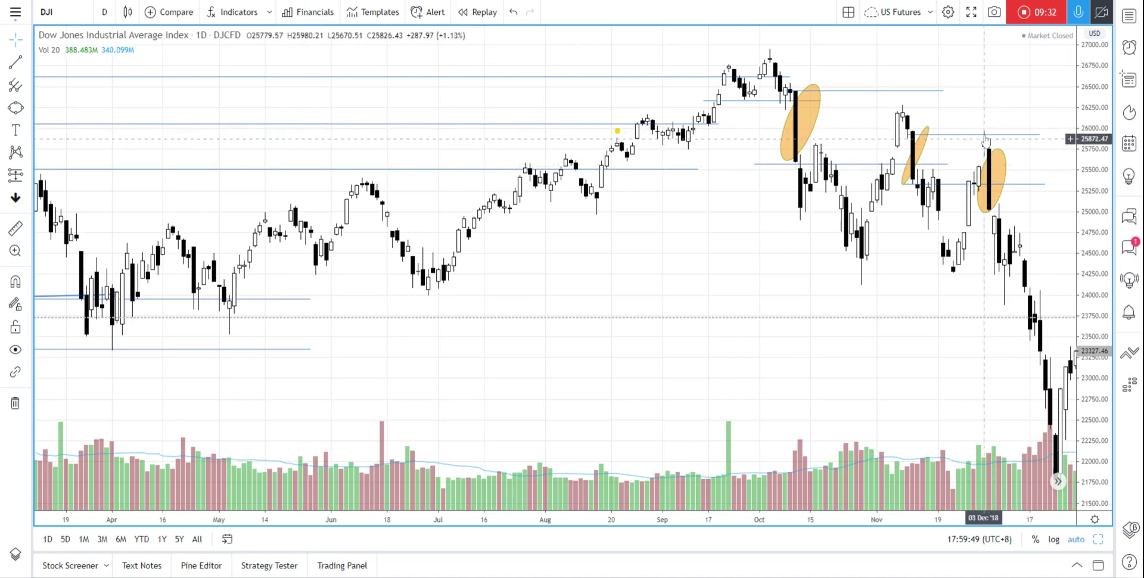
# Step: Examine the December 2018 fall below the marked range and the early-2019 recovery
pyautogui.moveTo(935, 255); pyautogui.dragTo(830, 263)
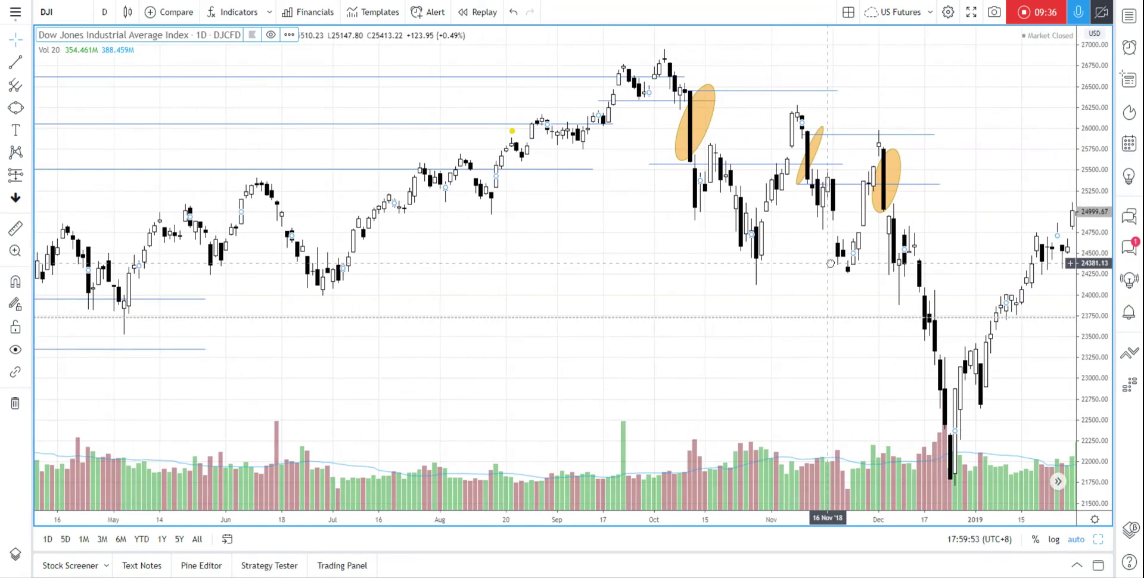
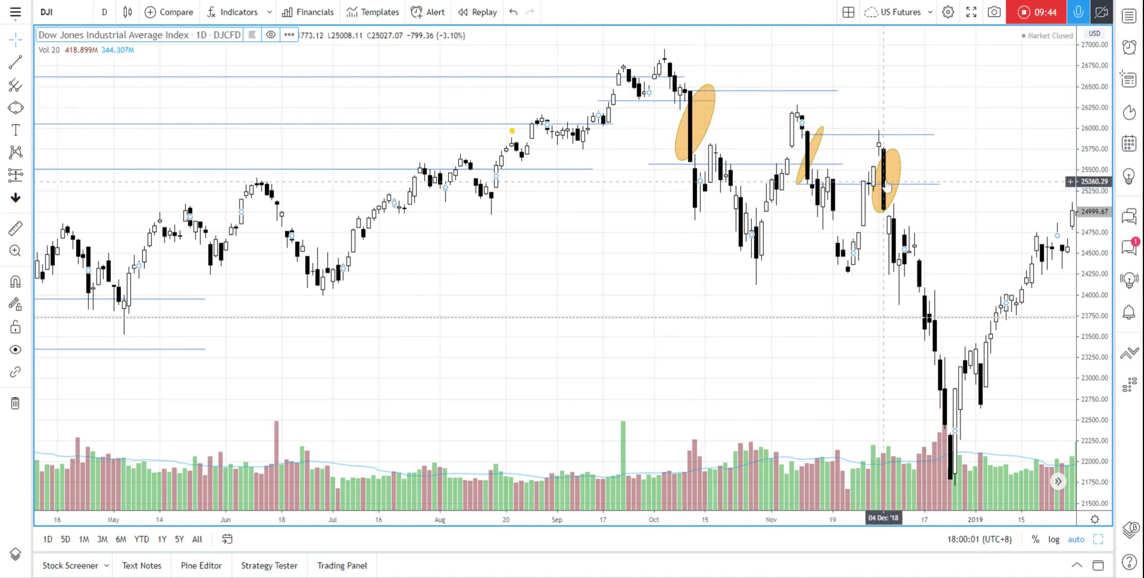
pyautogui.click(896, 203)
pyautogui.moveTo(910, 179); pyautogui.dragTo(869, 174)
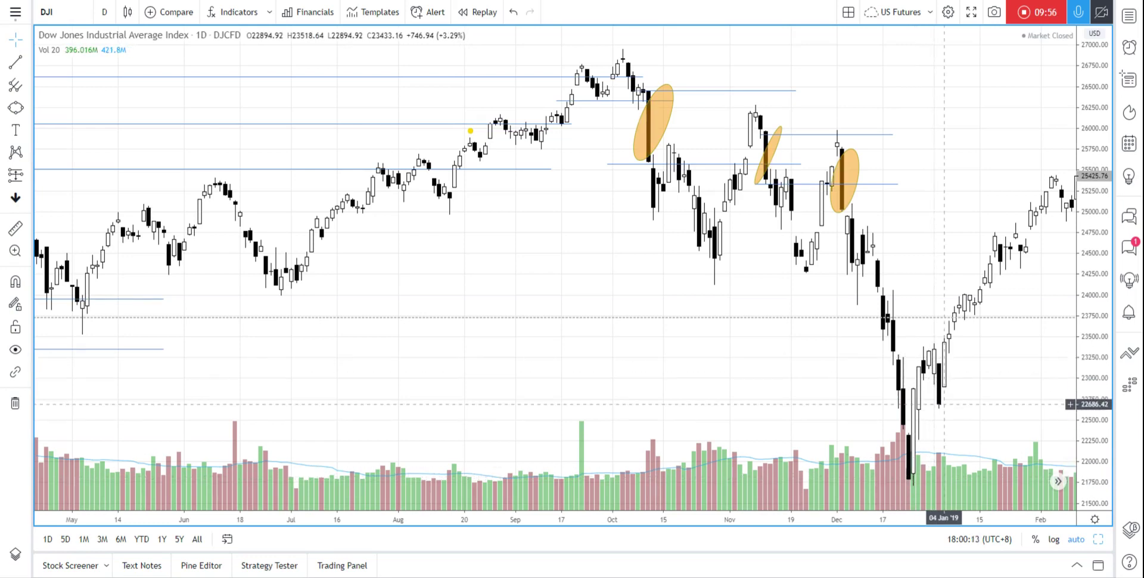
pyautogui.hscroll(2, 944, 406)
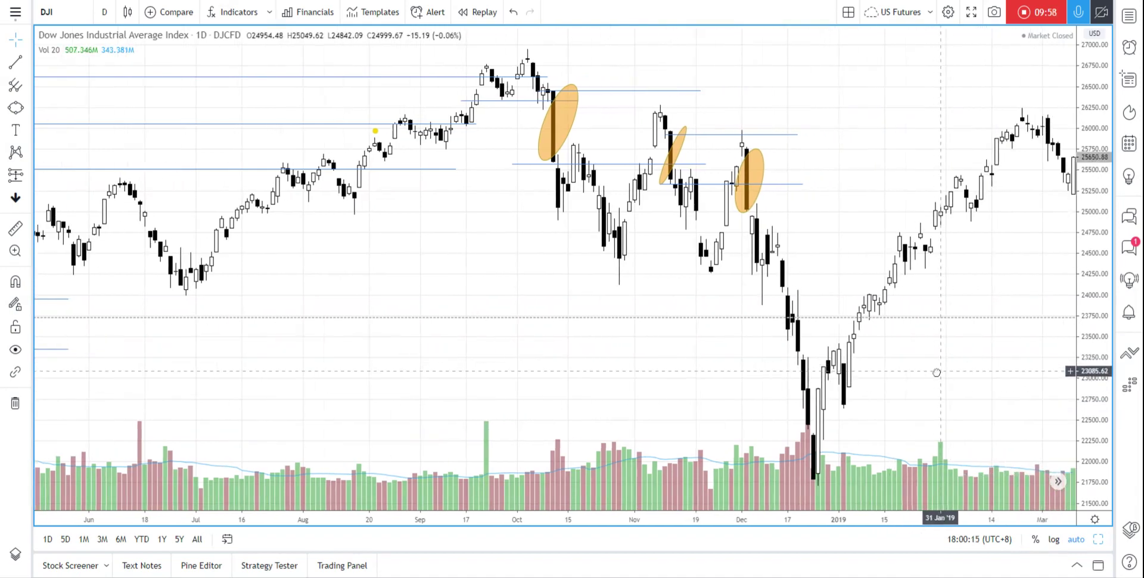
pyautogui.hscroll(-1, 668, 371)
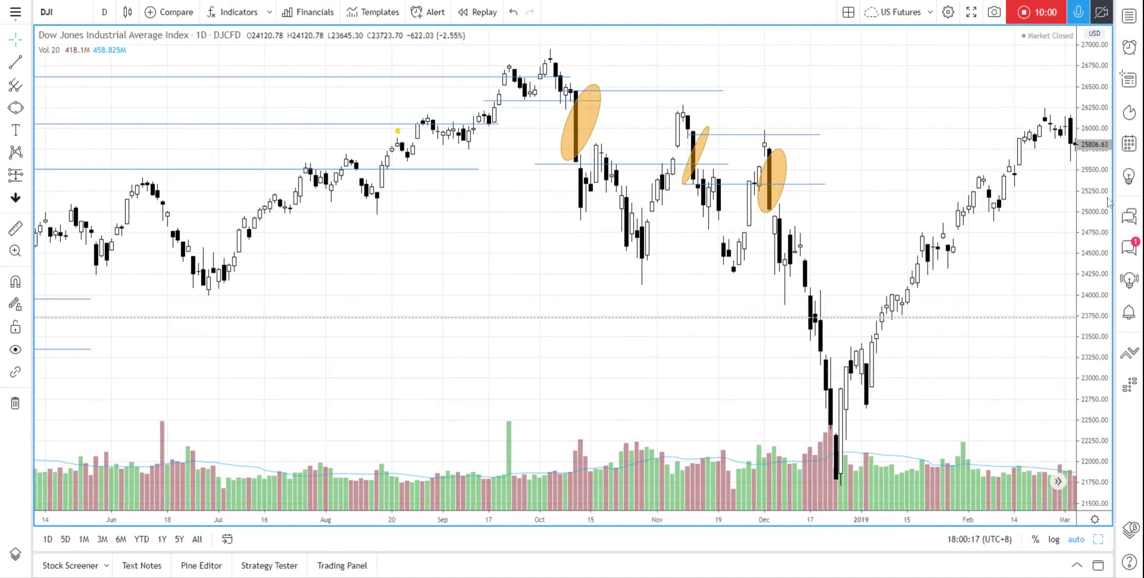
# Step: Draw an ellipse around the large early-February 2018 candles, spanning about 23978 to 24981
pyautogui.hscroll(-1, 572, 244)
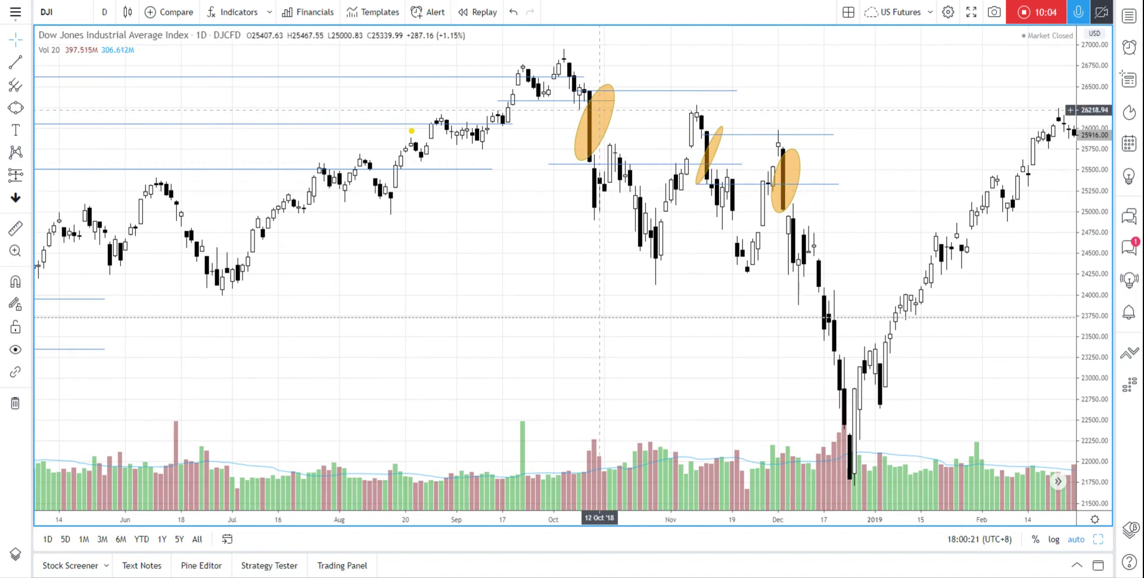
pyautogui.moveTo(327, 224); pyautogui.dragTo(618, 245)
pyautogui.moveTo(248, 137); pyautogui.dragTo(506, 123)
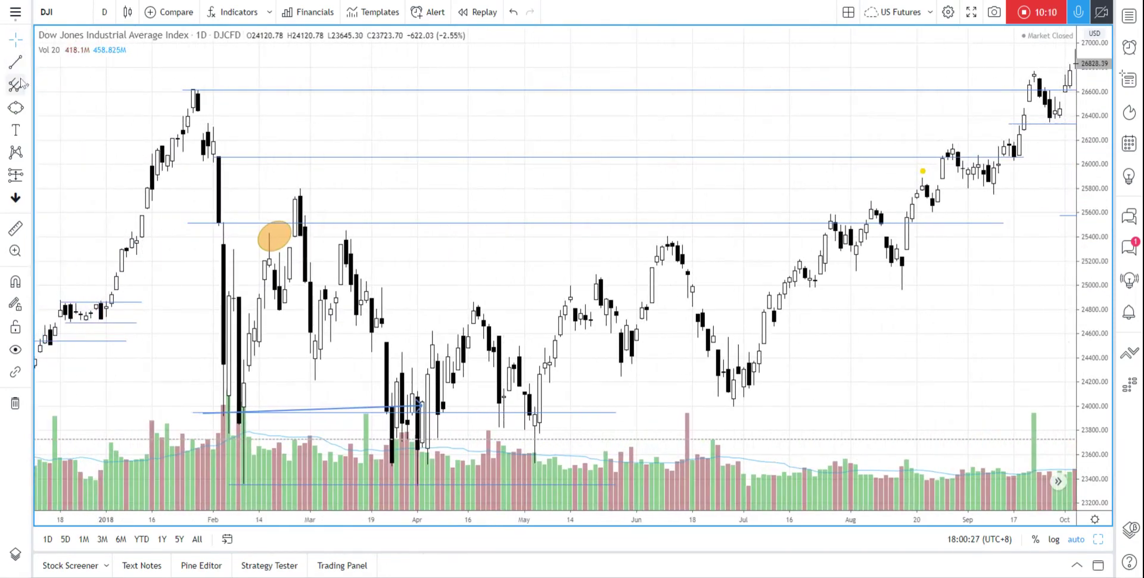
pyautogui.click(16, 108)
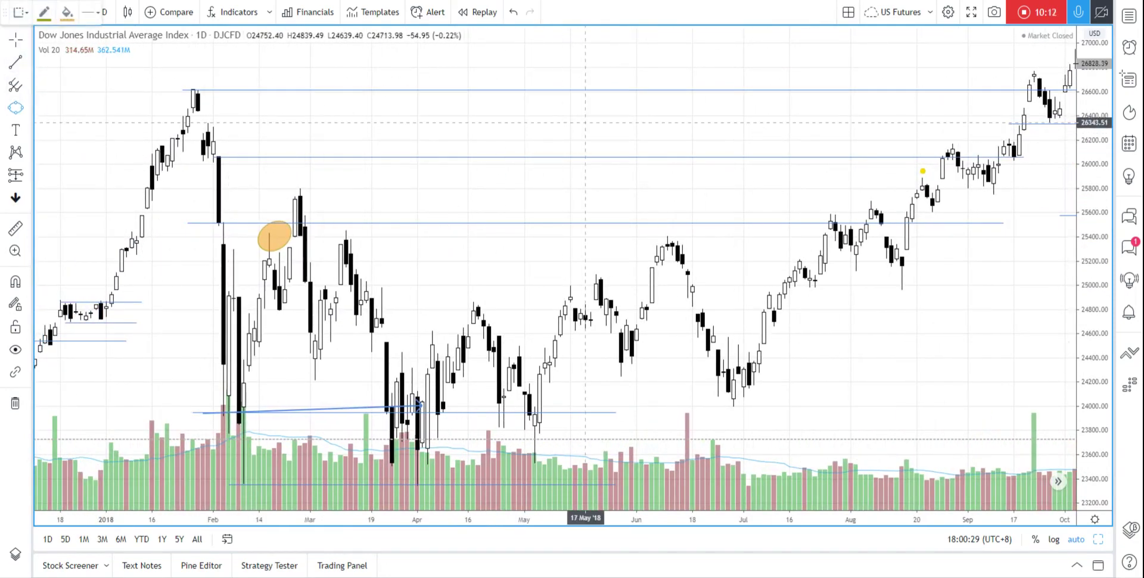
pyautogui.scroll(-2, 587, 122)
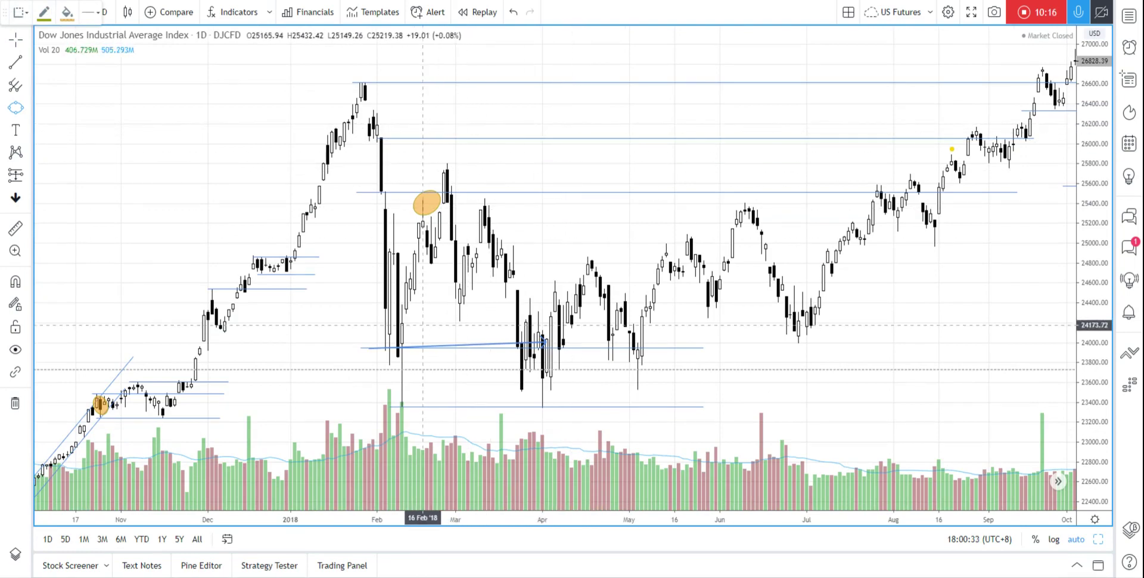
pyautogui.click(393, 240)
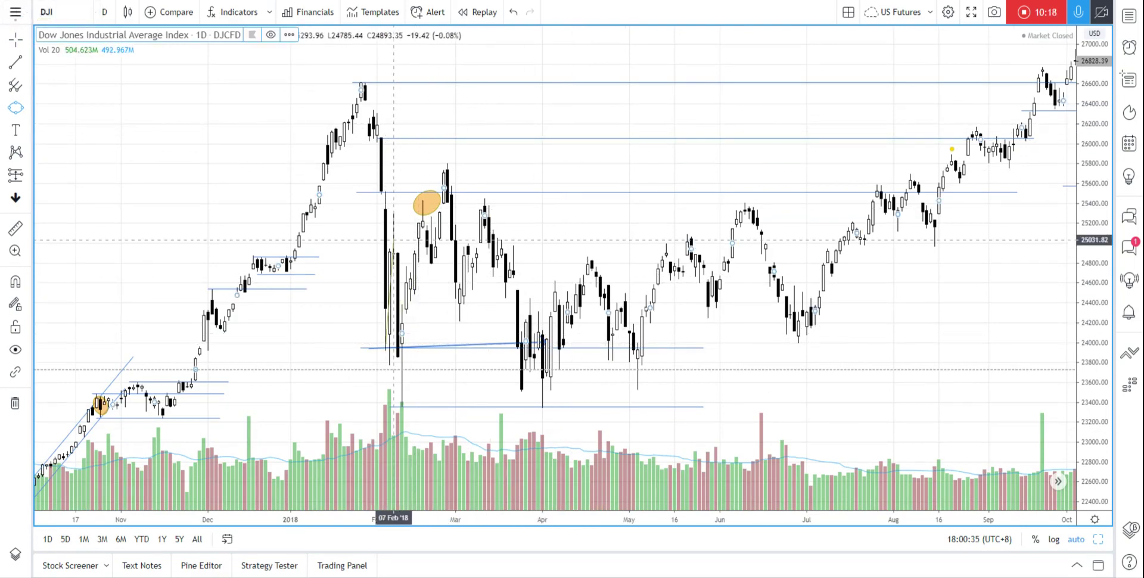
pyautogui.click(389, 243)
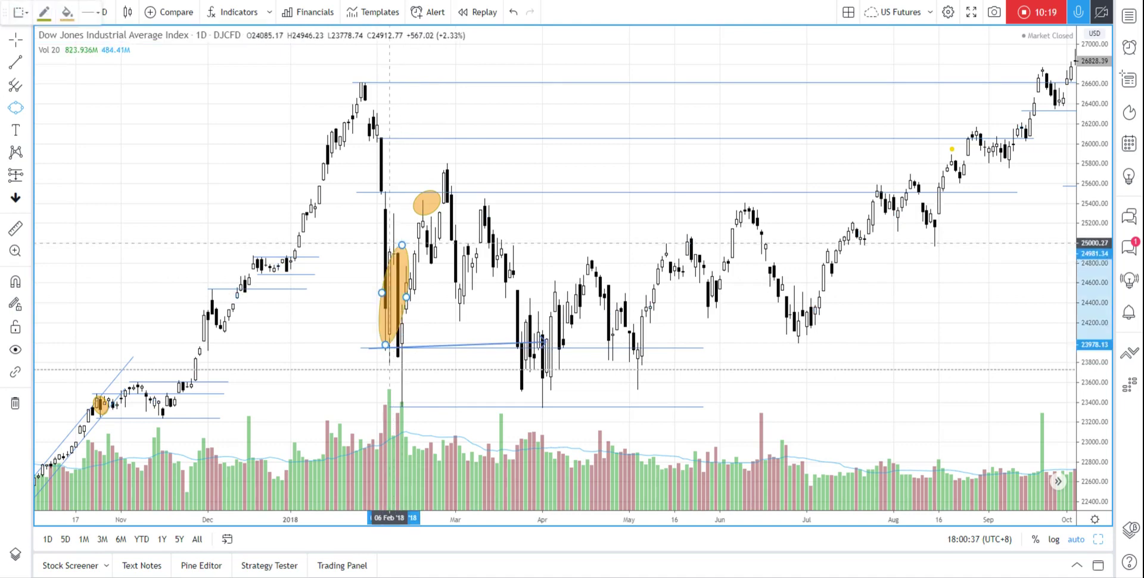
pyautogui.click(387, 241)
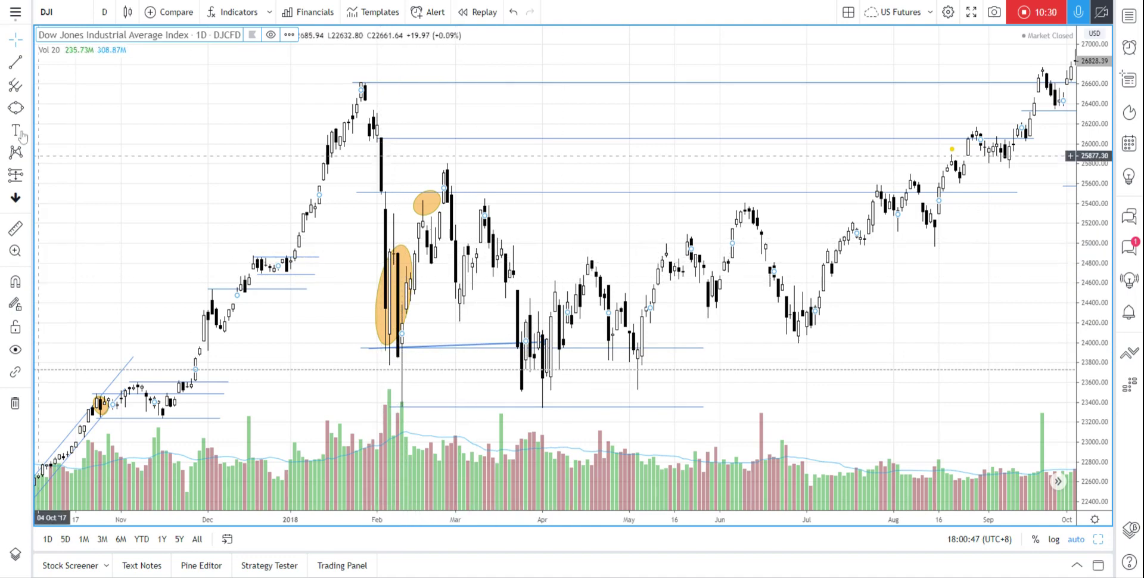
# Step: Draw horizontal trend lines at about 24931 from 2 Feb to 27 Jun '18 and about 23890 from 30 Jan to 14 Jun '18
pyautogui.click(15, 62)
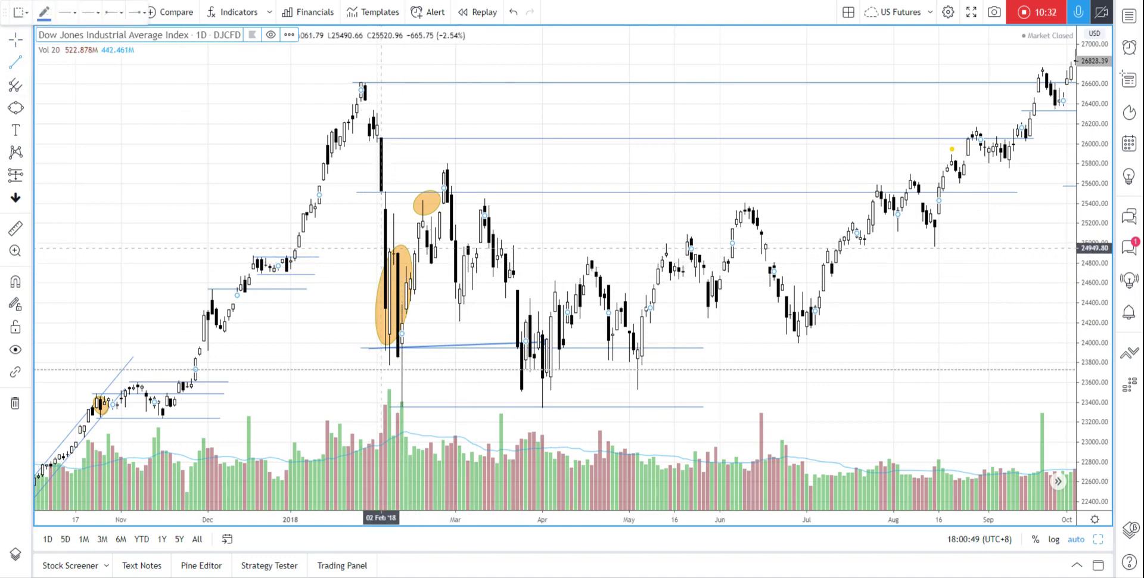
pyautogui.moveTo(382, 250); pyautogui.dragTo(794, 251)
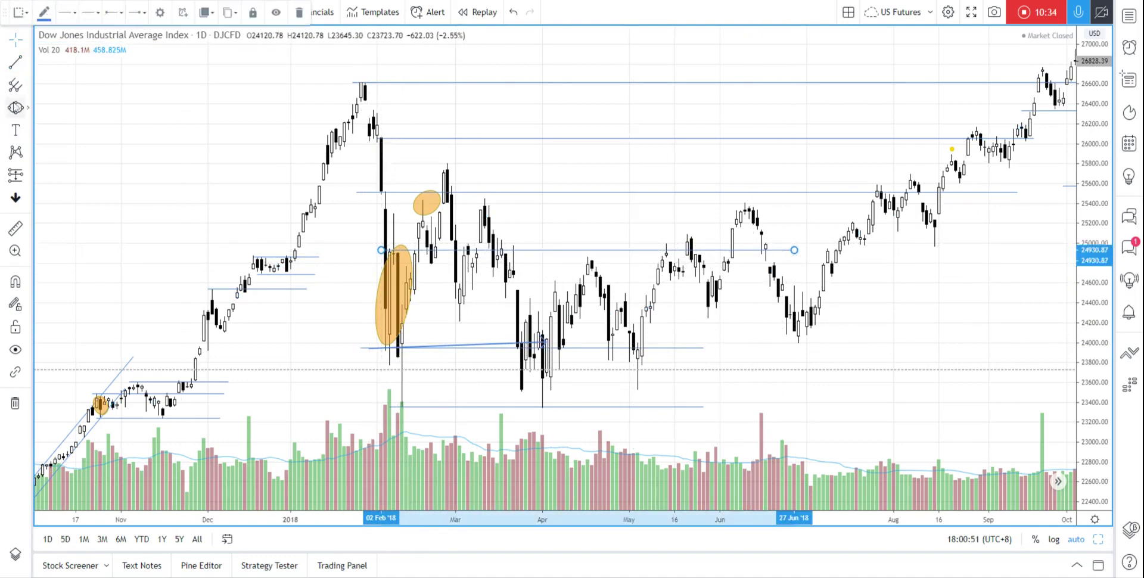
pyautogui.click(16, 69)
pyautogui.moveTo(370, 354); pyautogui.dragTo(757, 353)
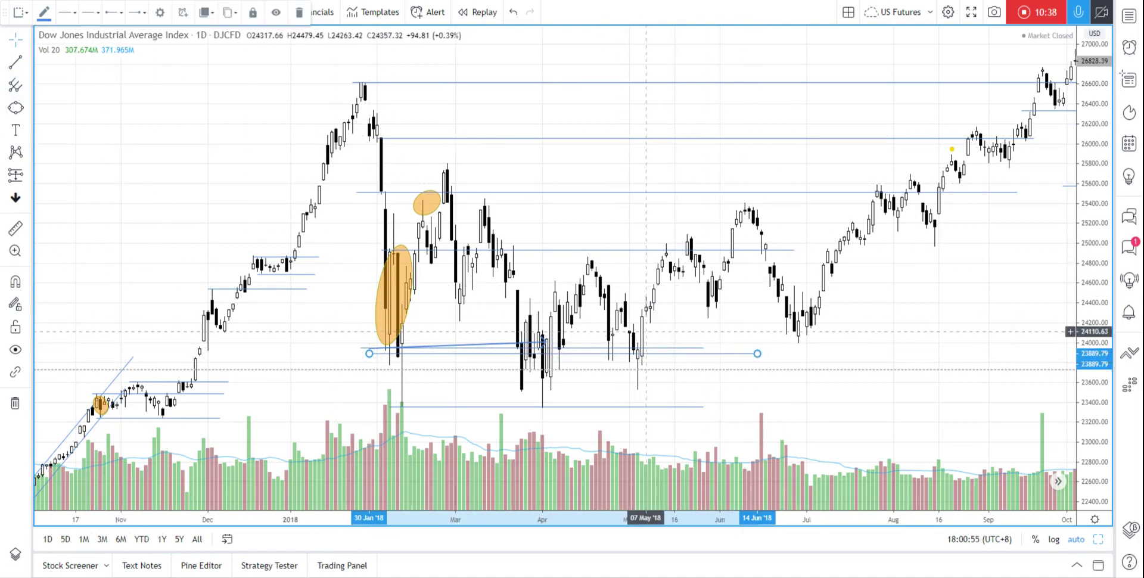
# Step: Delete the older horizontal level just above the new lower line, and the slightly sloped line beside it
pyautogui.click(666, 348)
pyautogui.press('Delete')
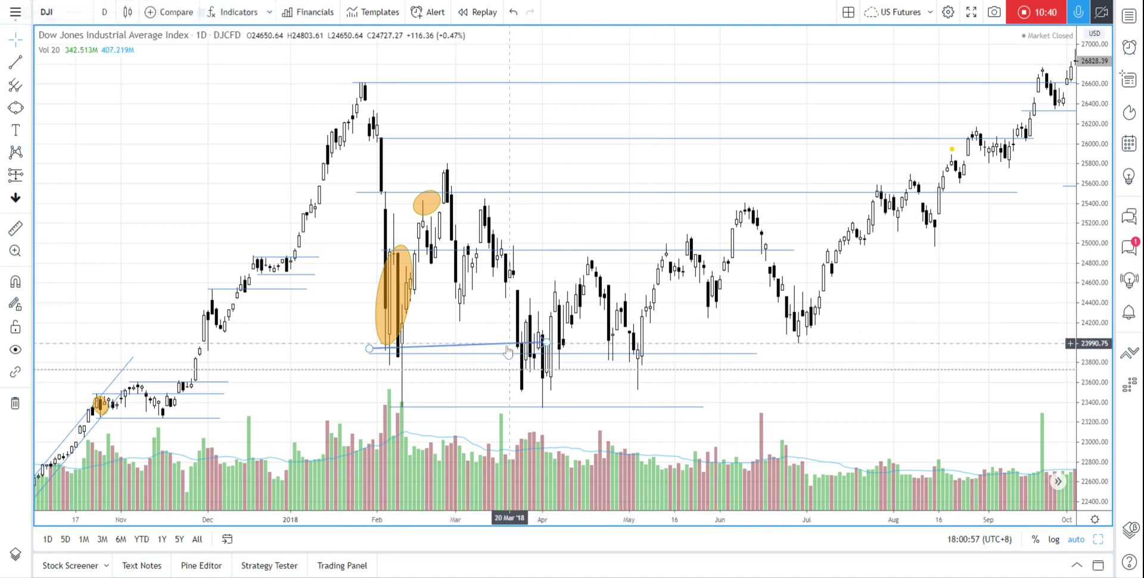
pyautogui.press('Delete')
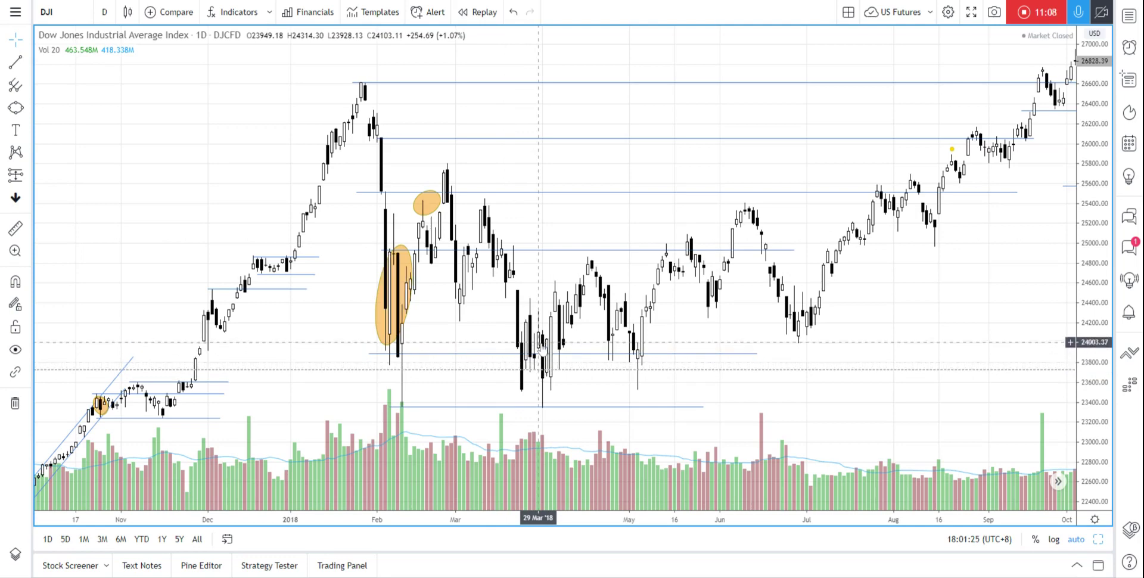
# Step: Draw an ellipse around the rebound from the February 2018 low, starting at about 23341 on 8 Feb and reaching about 24320
pyautogui.click(15, 107)
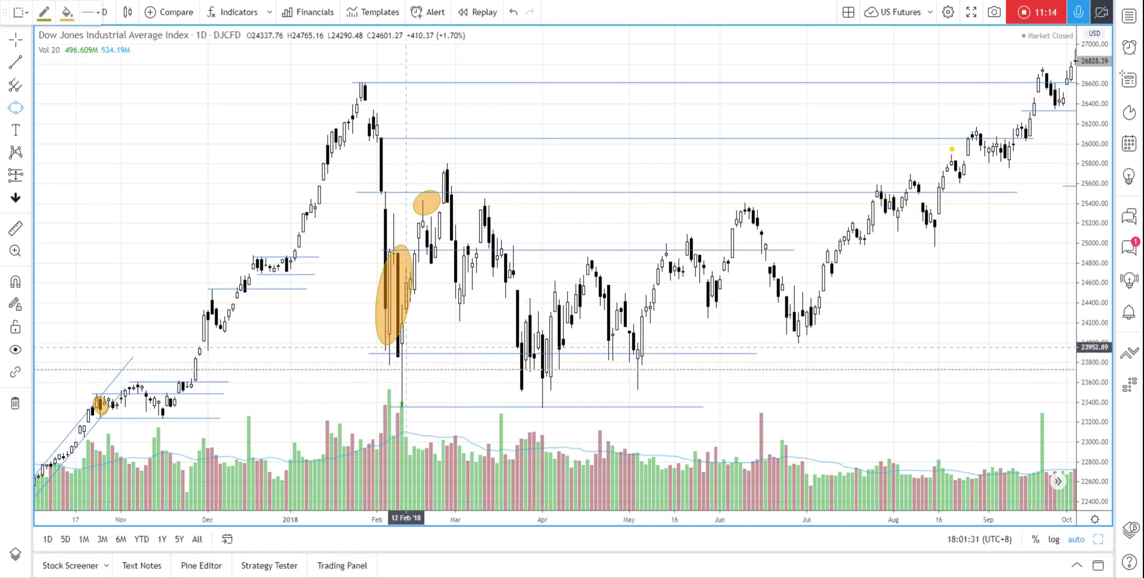
pyautogui.click(398, 408)
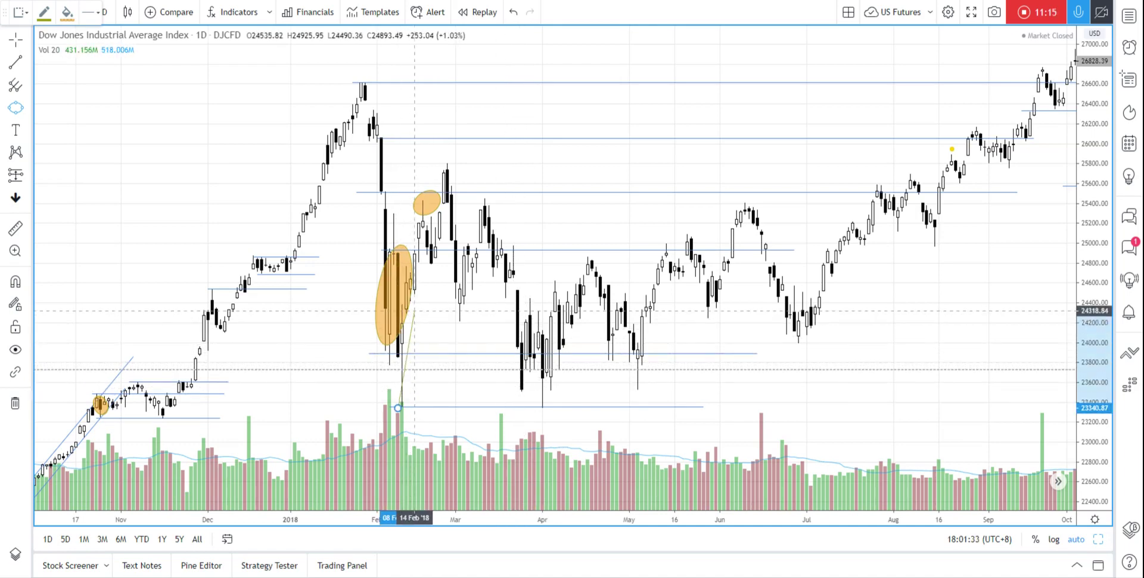
pyautogui.click(414, 310)
pyautogui.click(400, 302)
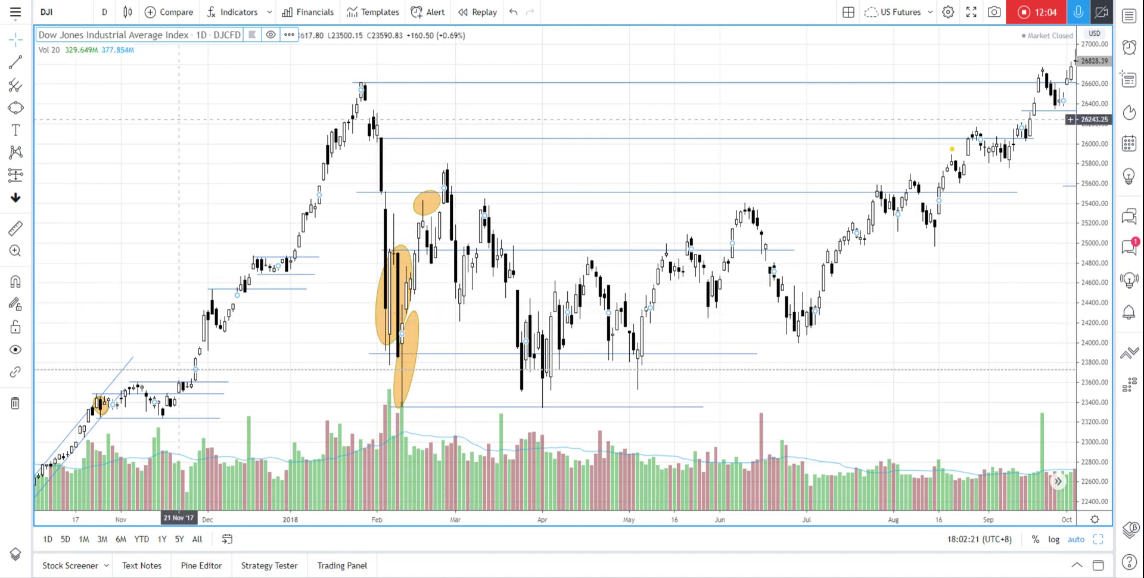
# Step: Draw an upward arrow along the March 2018 rebound, from about 24199 on 2 Mar to about 25335 on 14 Mar
pyautogui.click(27, 62)
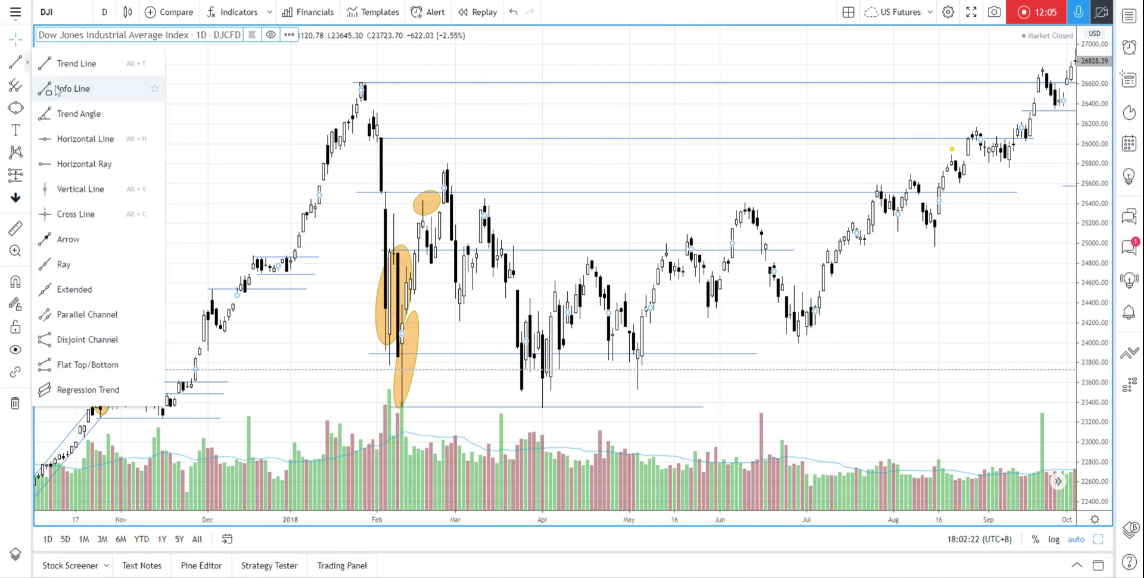
pyautogui.click(69, 239)
pyautogui.click(460, 322)
pyautogui.click(492, 211)
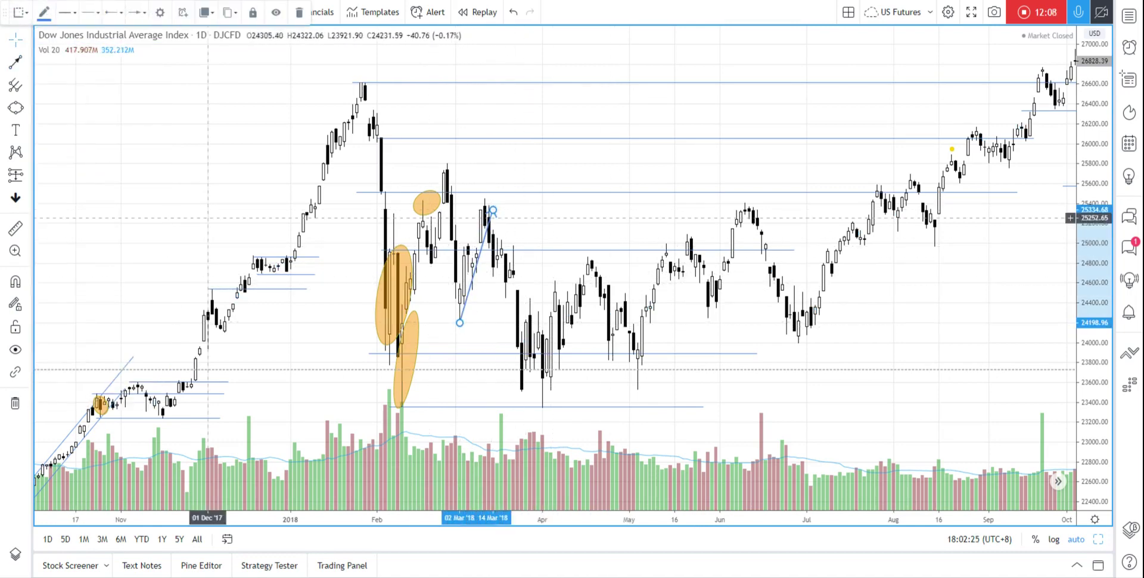
# Step: Draw upward arrows along the next two 2018 rebounds, from about 23436 to 24925 in March–April and about 23530 to 24893 in May
pyautogui.click(526, 398)
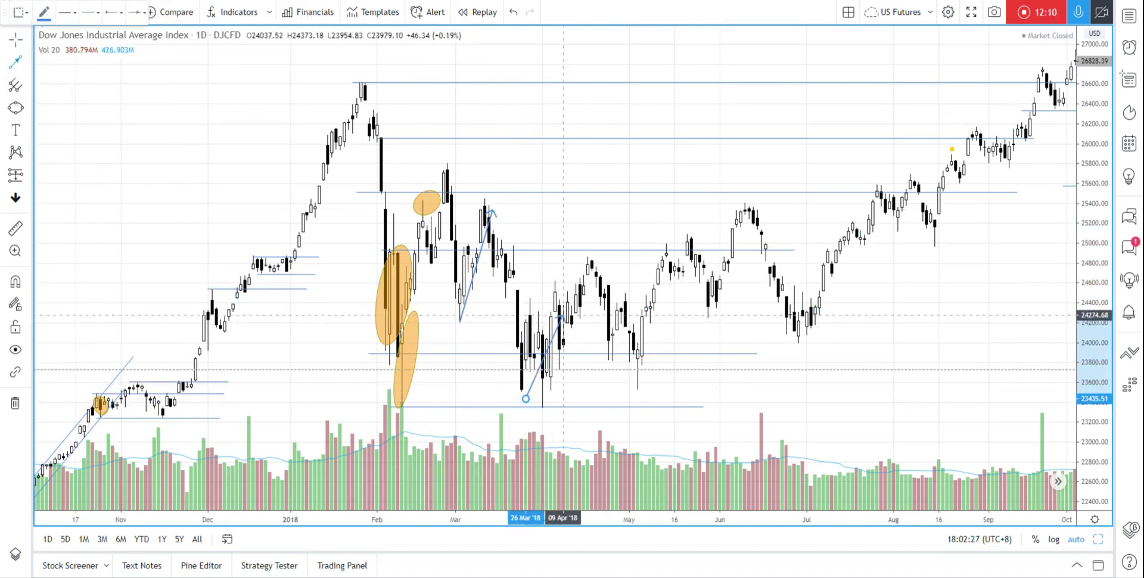
pyautogui.click(595, 251)
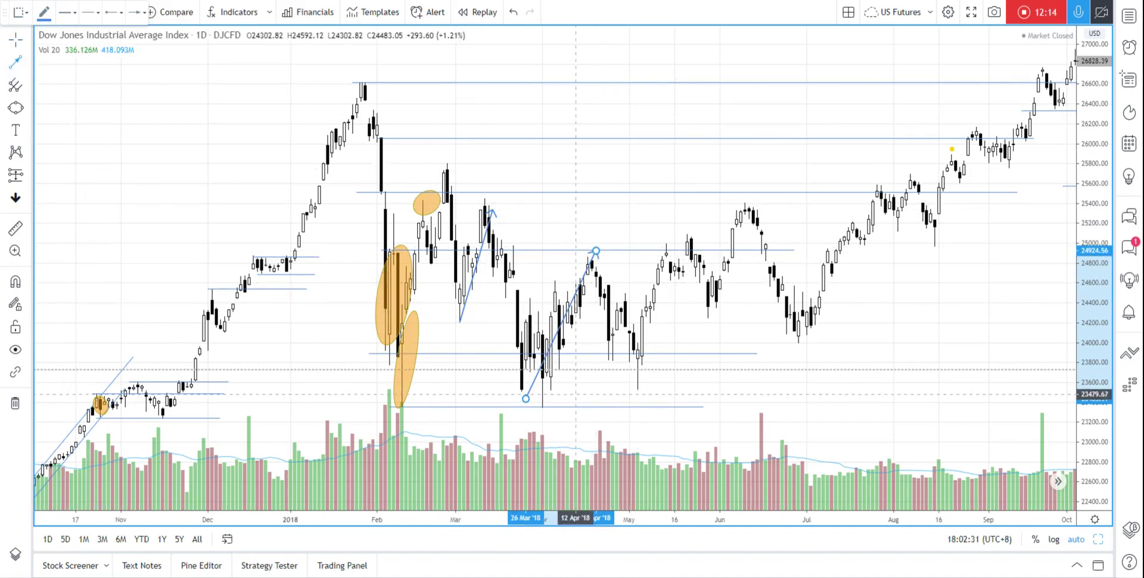
pyautogui.click(638, 390)
pyautogui.click(679, 253)
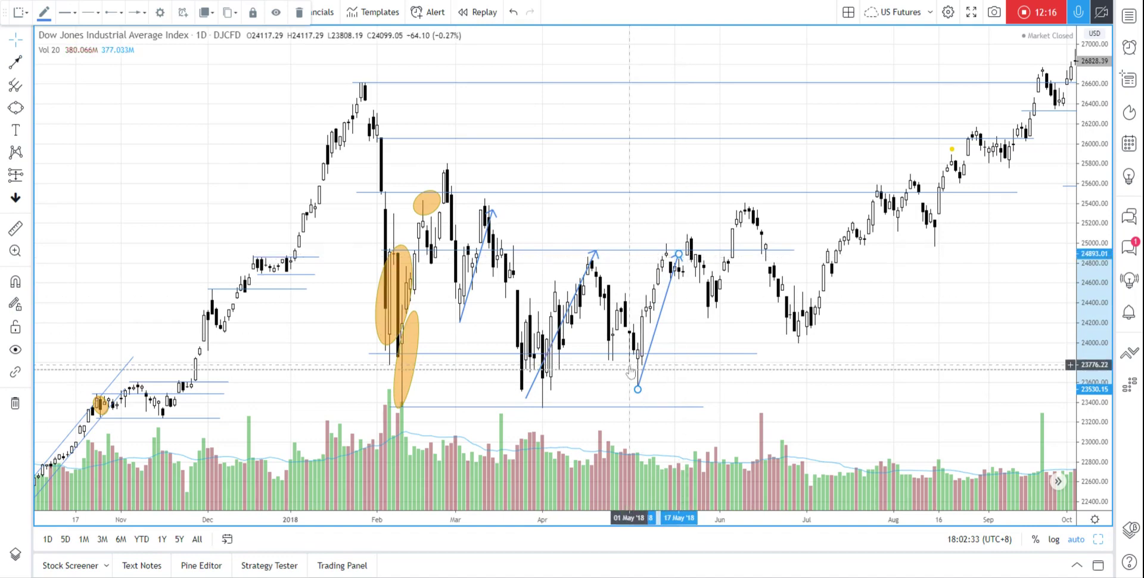
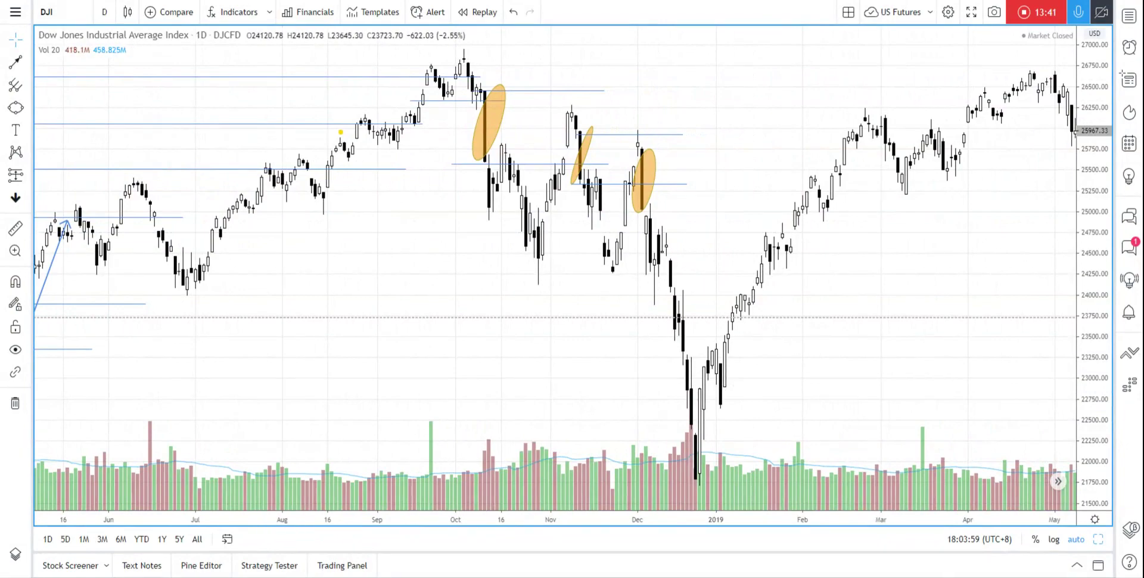
# Step: Draw a narrow ellipse around the late-December 2018 low and rebound candle, spanning about 21930 to 22930
pyautogui.moveTo(867, 254); pyautogui.dragTo(738, 253)
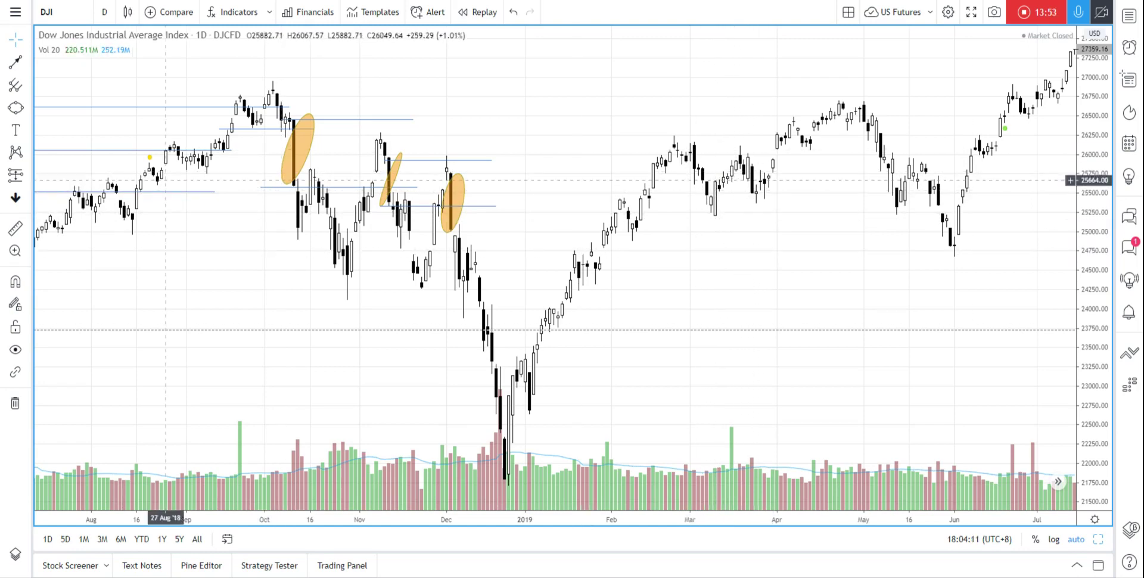
pyautogui.click(15, 107)
pyautogui.click(496, 468)
pyautogui.click(505, 430)
pyautogui.click(516, 391)
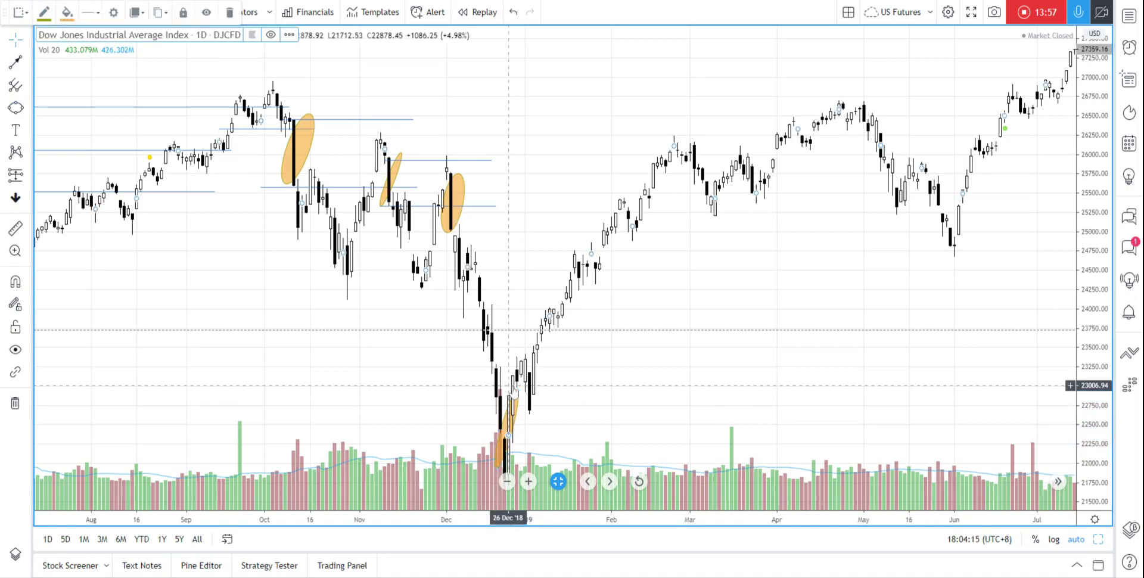
# Step: Draw a downward arrow beside the early-January 2019 down candle, from about 23191 on 2 Jan to about 22589 on 7 Jan '19
pyautogui.moveTo(727, 280); pyautogui.dragTo(794, 262)
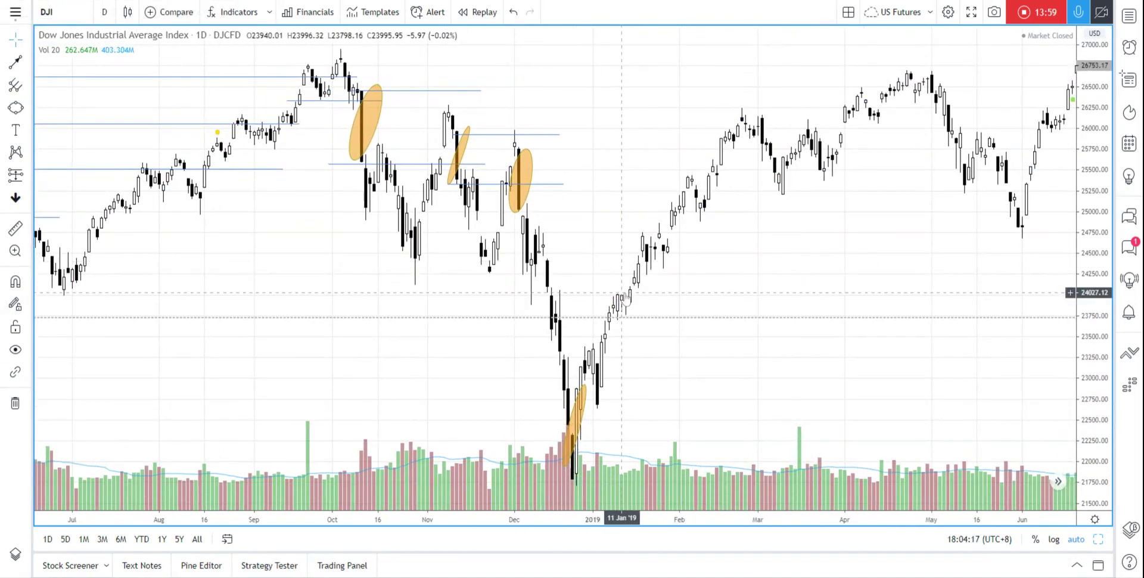
pyautogui.moveTo(658, 292); pyautogui.dragTo(731, 289)
pyautogui.scroll(3, 731, 289)
pyautogui.moveTo(603, 239); pyautogui.dragTo(860, 205)
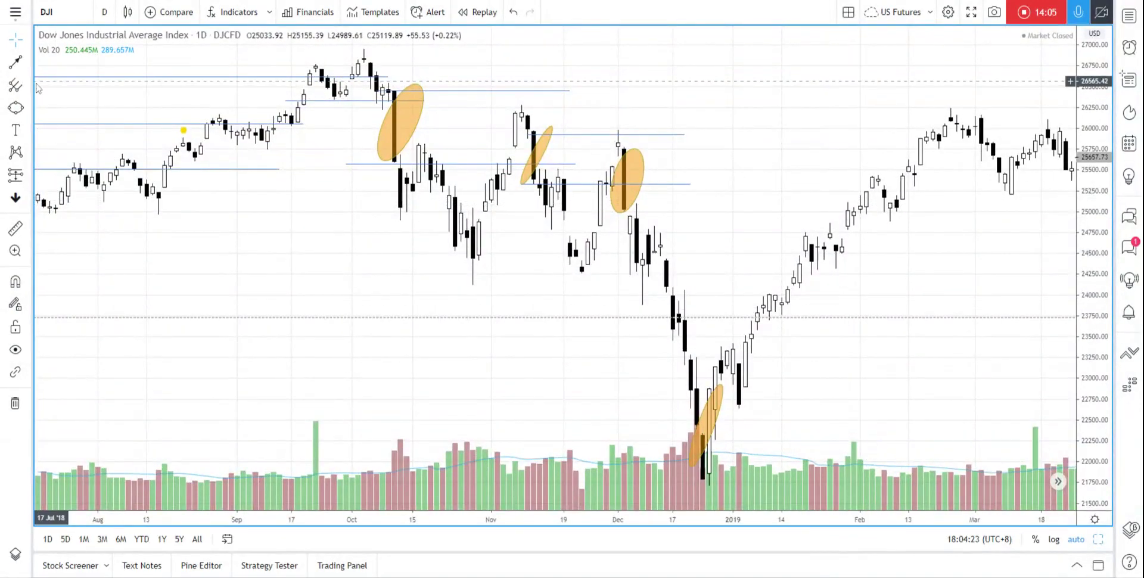
pyautogui.click(16, 61)
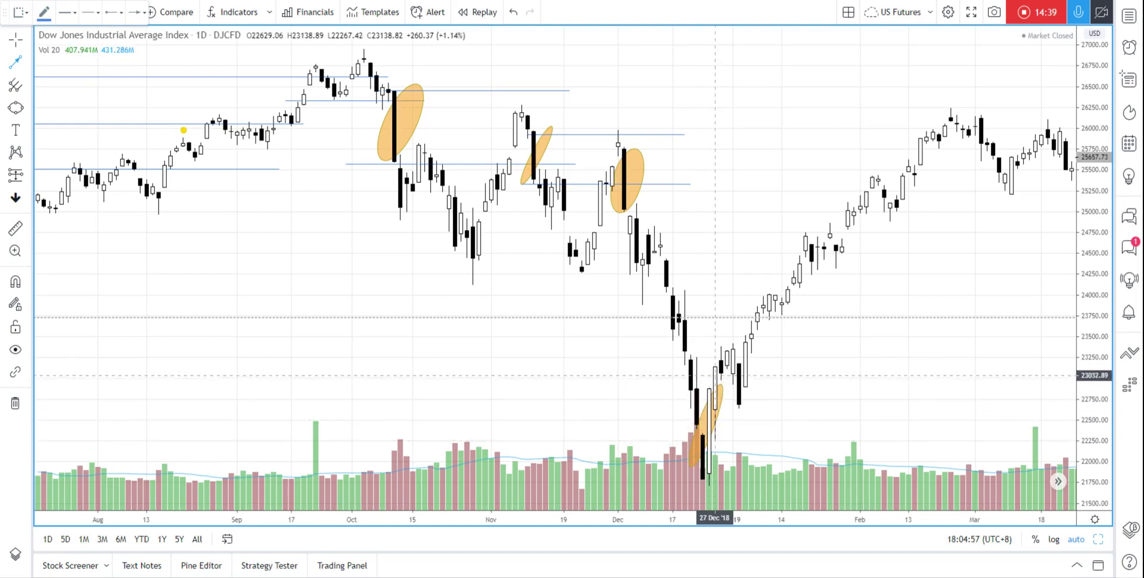
pyautogui.moveTo(733, 362); pyautogui.dragTo(752, 405)
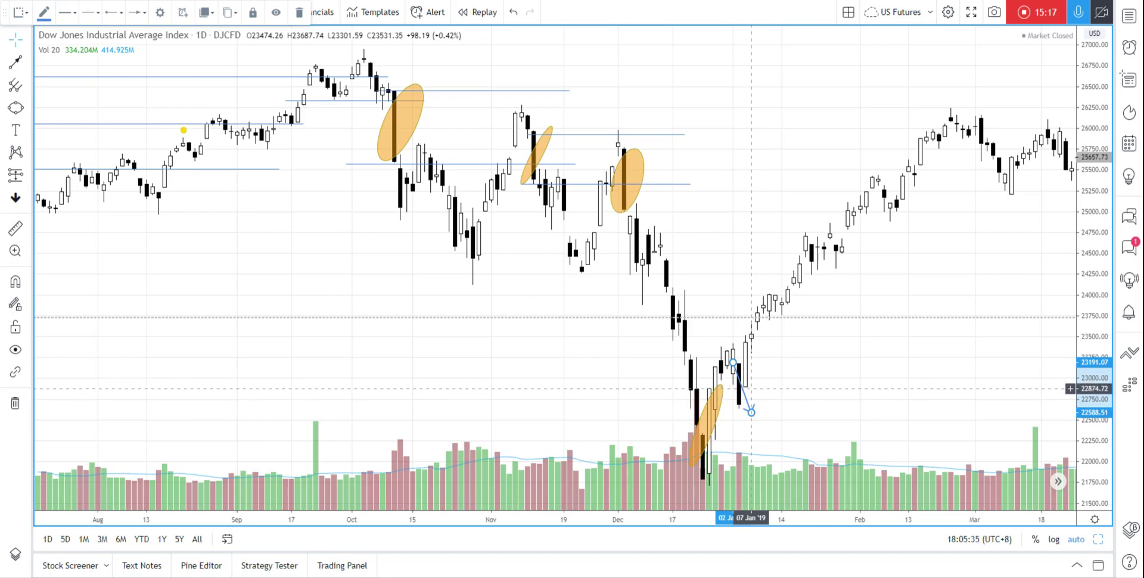
pyautogui.click(741, 394)
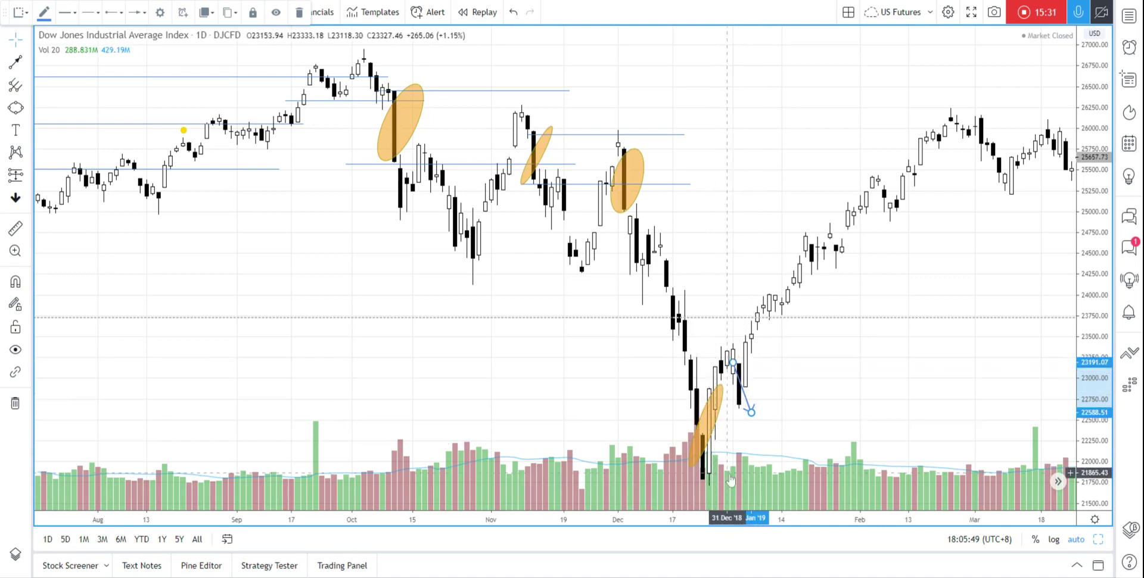
# Step: Draw an ellipse around the March 2019 reversal candles, starting on 7 Mar '19 and spanning about 25210 to 25740
pyautogui.moveTo(799, 410); pyautogui.dragTo(744, 410)
pyautogui.hscroll(5, 739, 410)
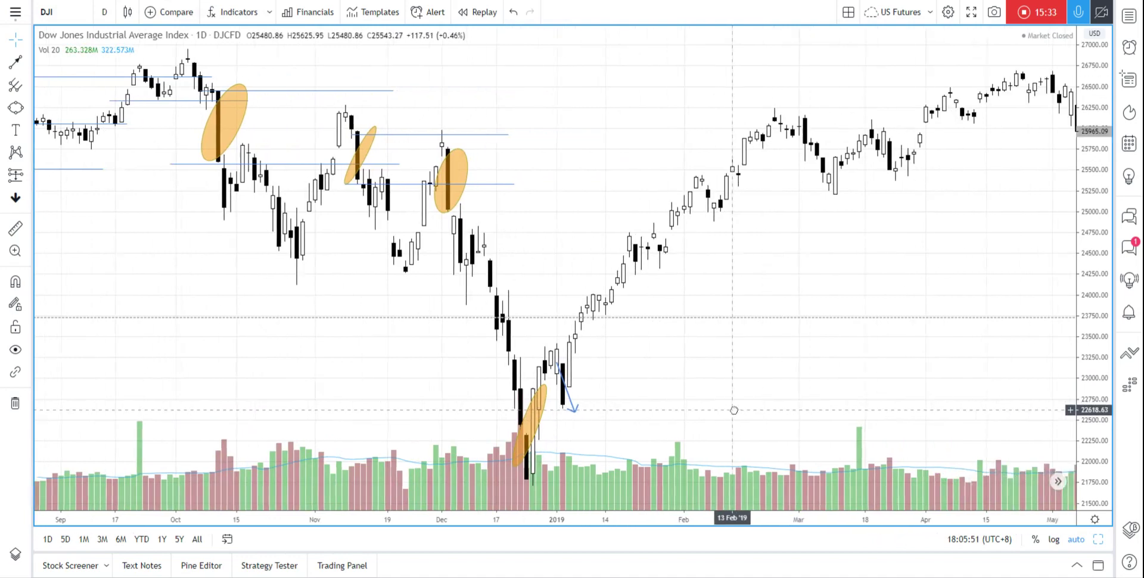
pyautogui.hscroll(6, 706, 278)
pyautogui.hscroll(5, 709, 268)
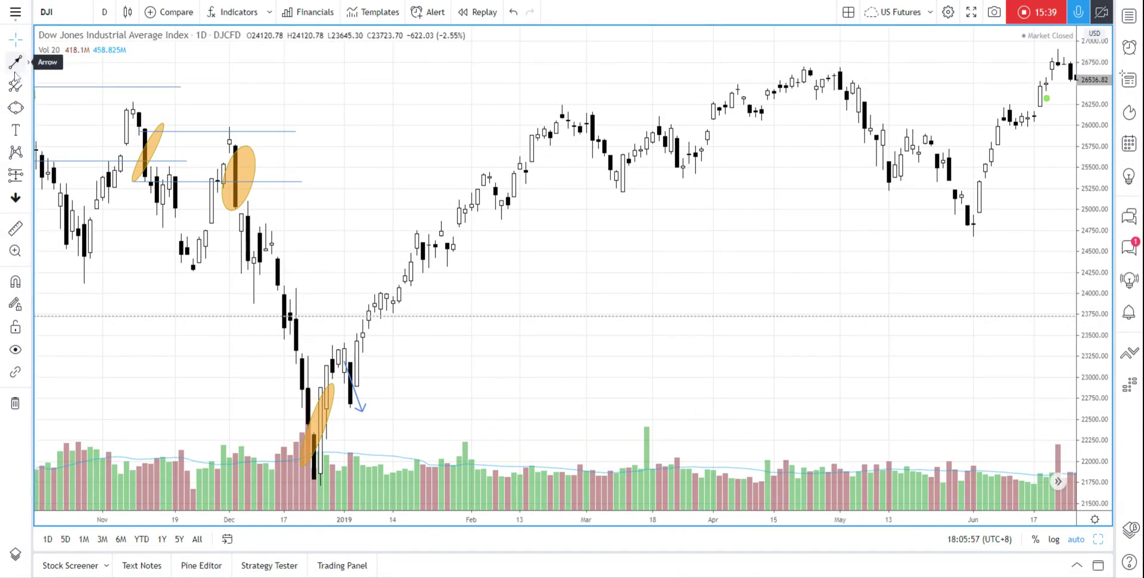
pyautogui.click(16, 107)
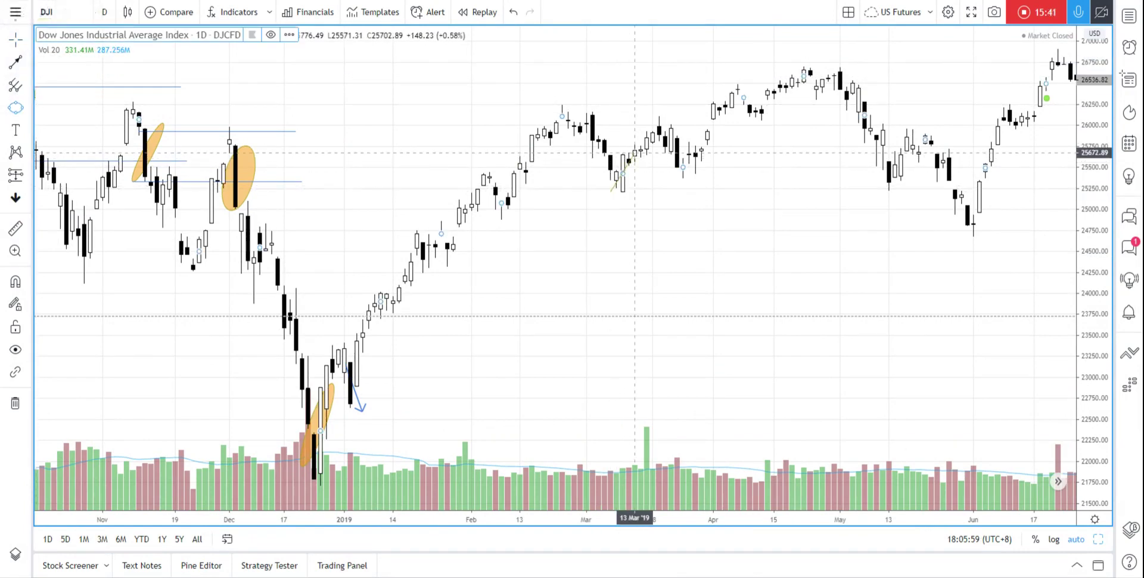
pyautogui.click(635, 152)
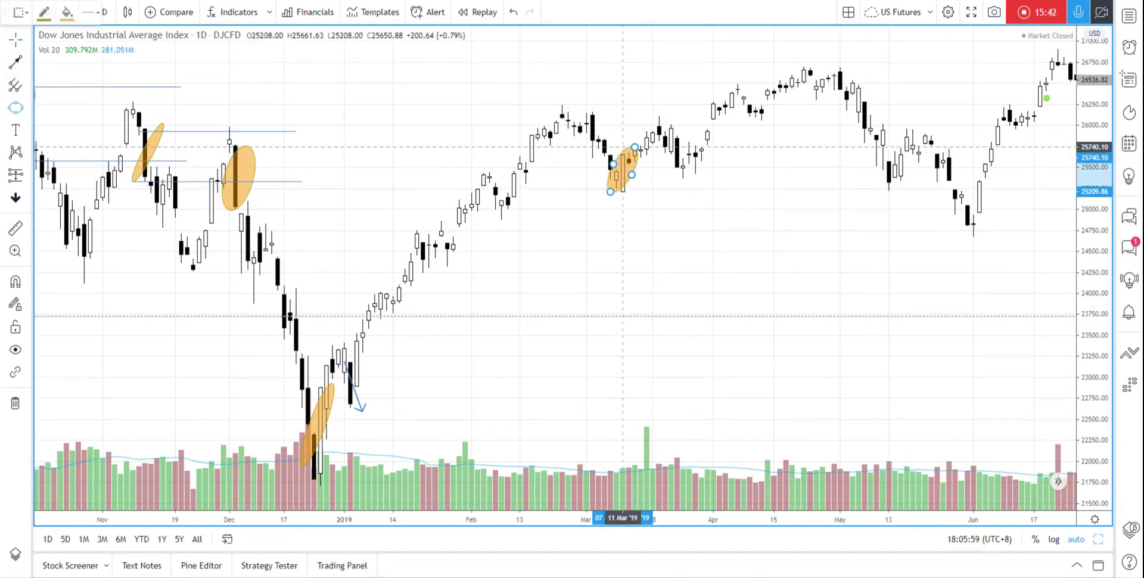
# Step: Draw a horizontal trend line at about 25255 beneath the March 2019 low, from 1 Mar '19 to 13 Jun '19
pyautogui.click(16, 109)
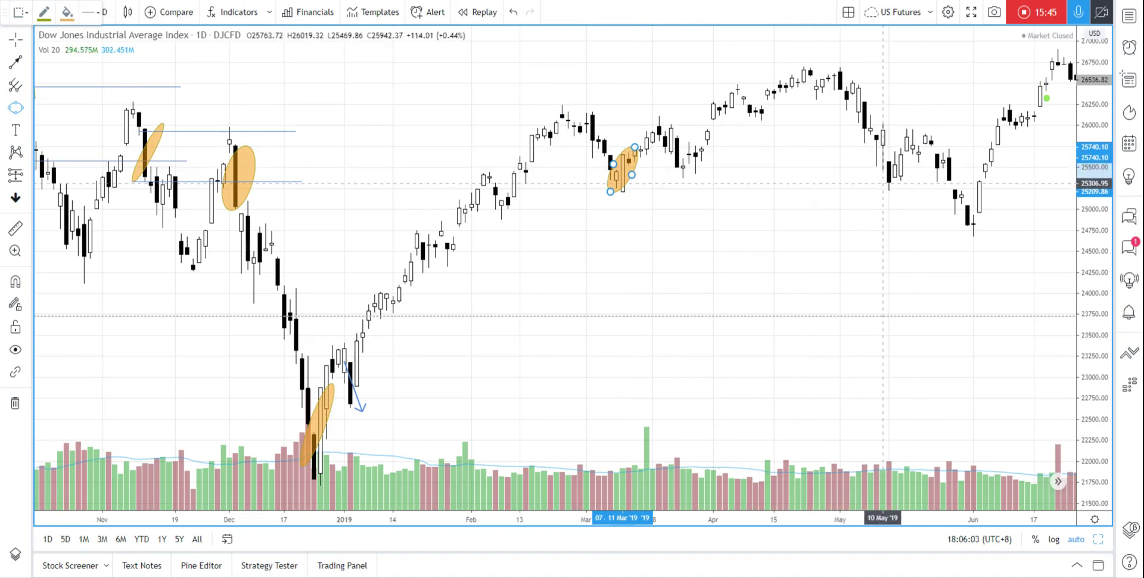
pyautogui.click(27, 66)
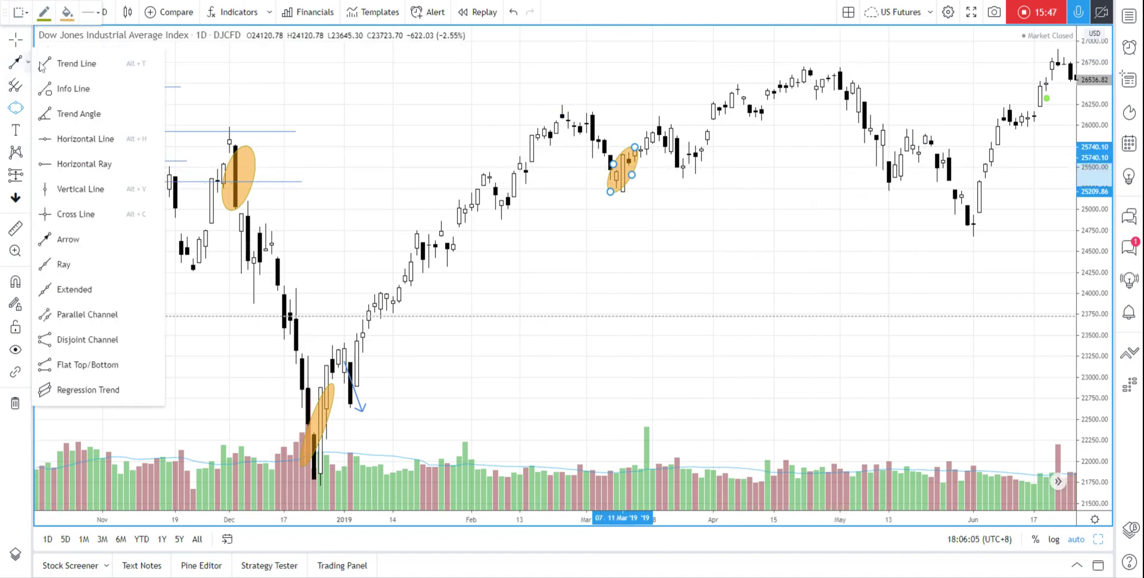
pyautogui.click(69, 62)
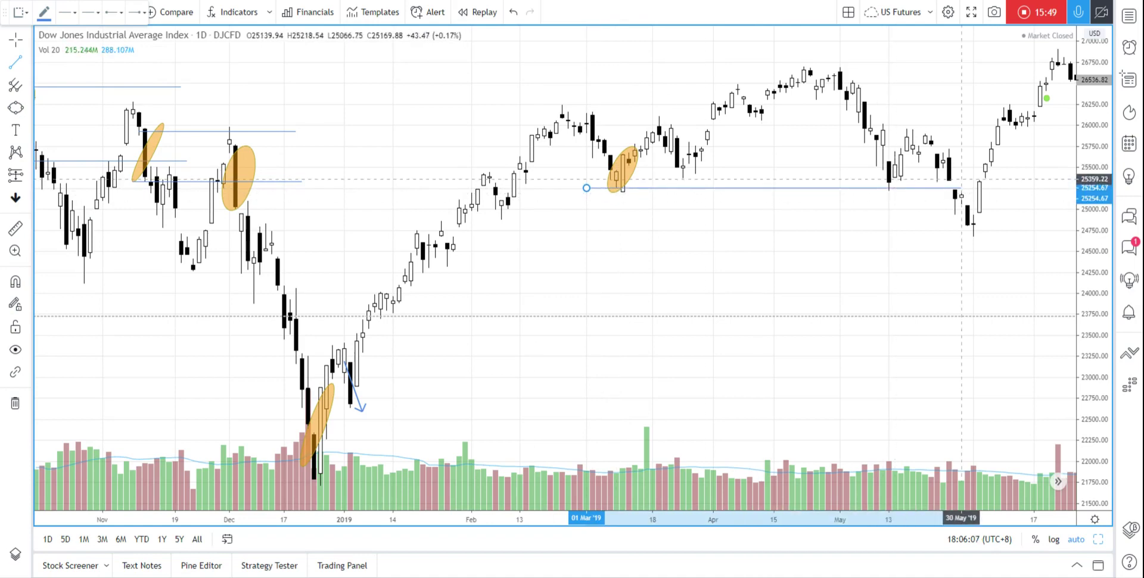
pyautogui.click(1022, 188)
# Step: Draw a horizontal trend line at about 26225 across the late-February high, from 25 Feb '19 to 20 Jun '19
pyautogui.click(15, 62)
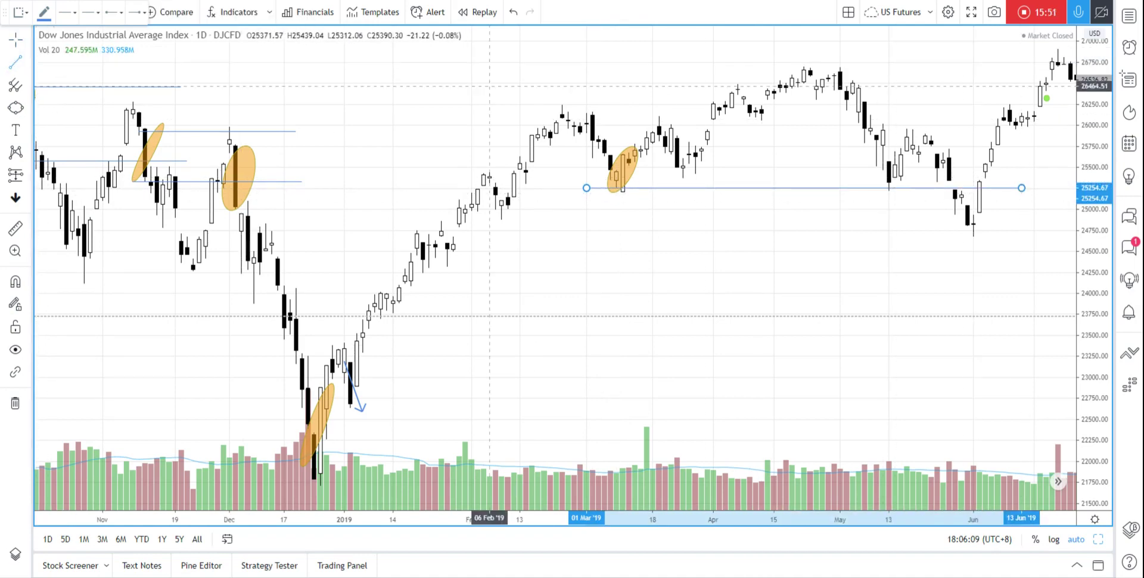
pyautogui.click(562, 106)
pyautogui.click(1051, 106)
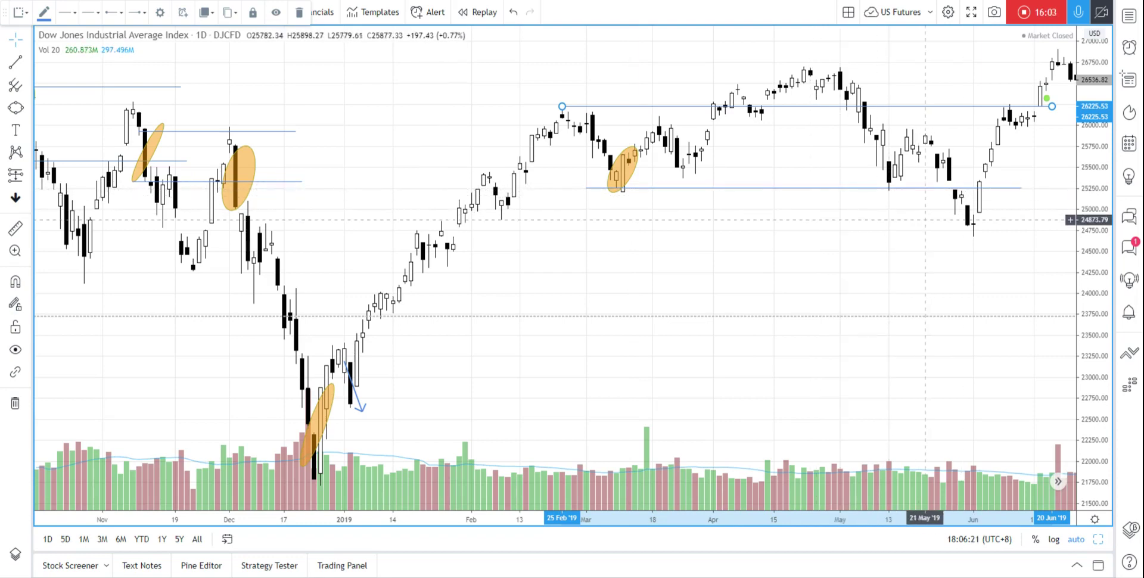
# Step: Draw an ellipse around the large down candle at the end of July 2019, spanning about 26770 to 27270
pyautogui.moveTo(918, 219); pyautogui.dragTo(821, 172)
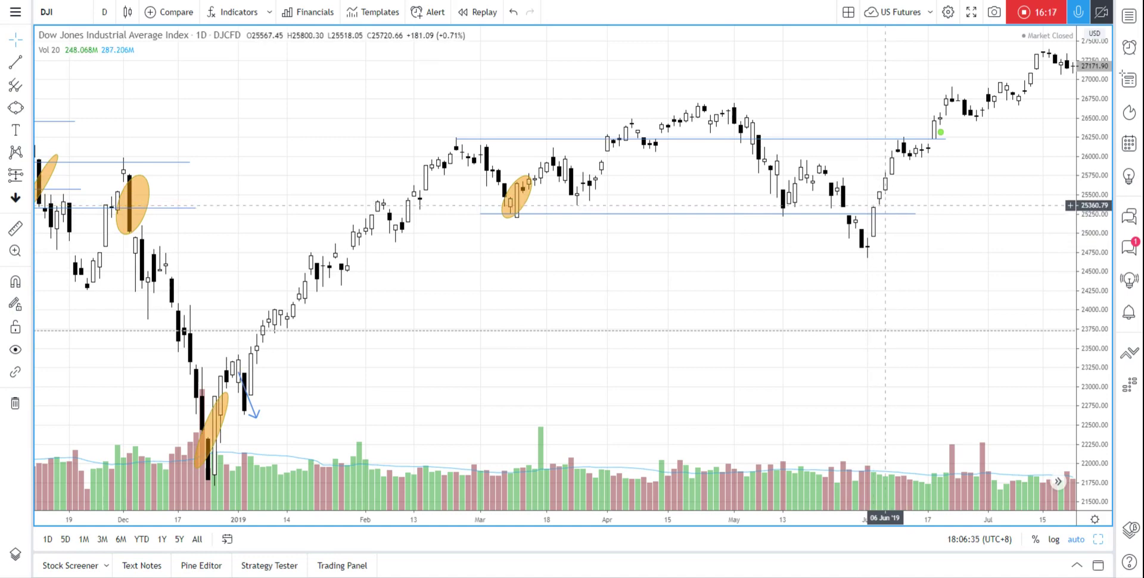
pyautogui.hscroll(10, 971, 192)
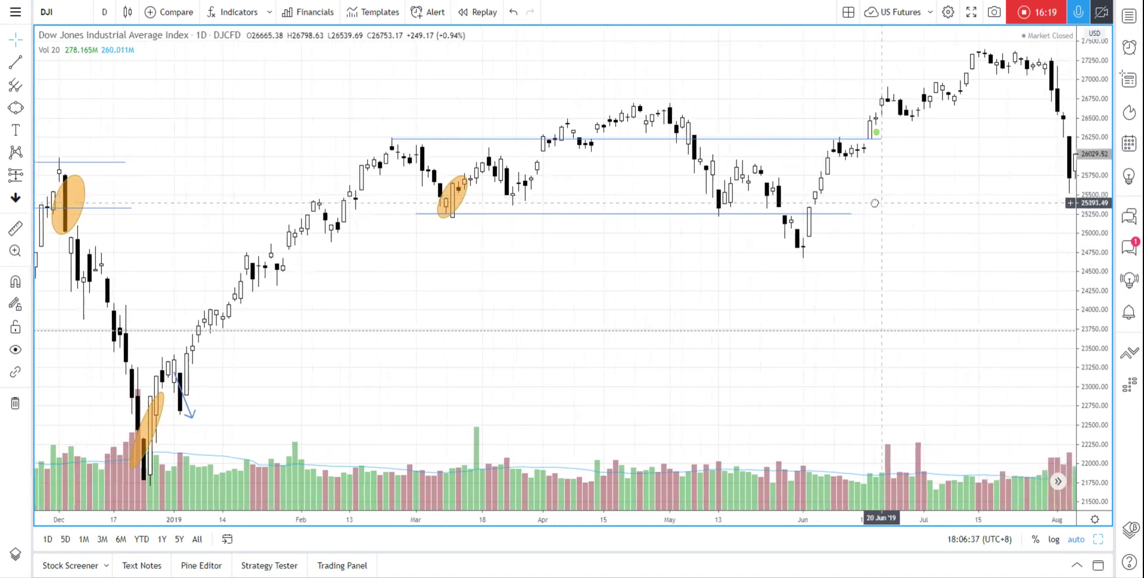
pyautogui.hscroll(12, 894, 203)
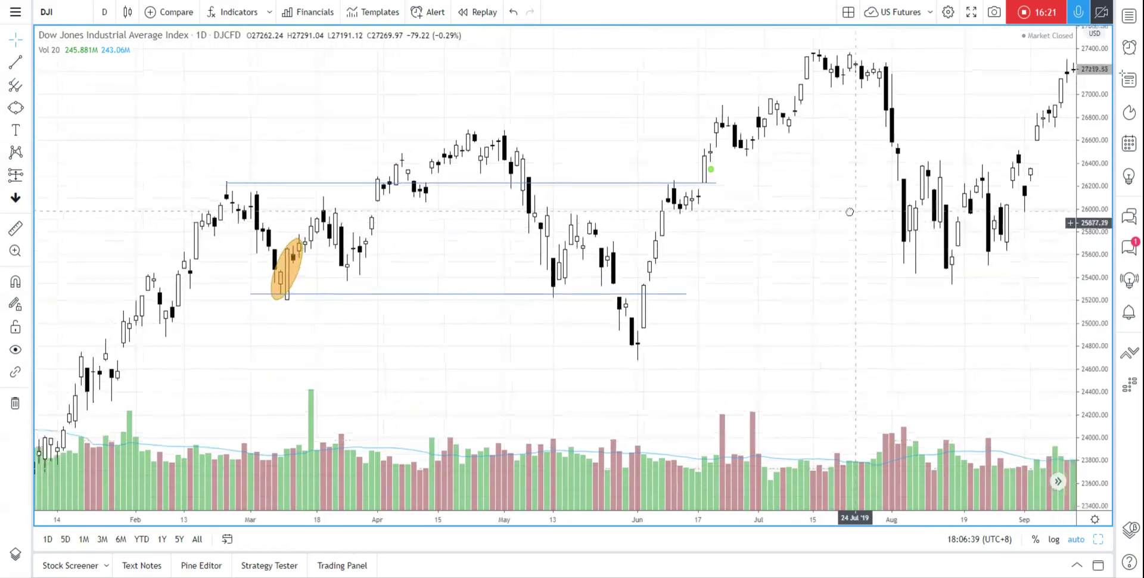
pyautogui.hscroll(11, 975, 210)
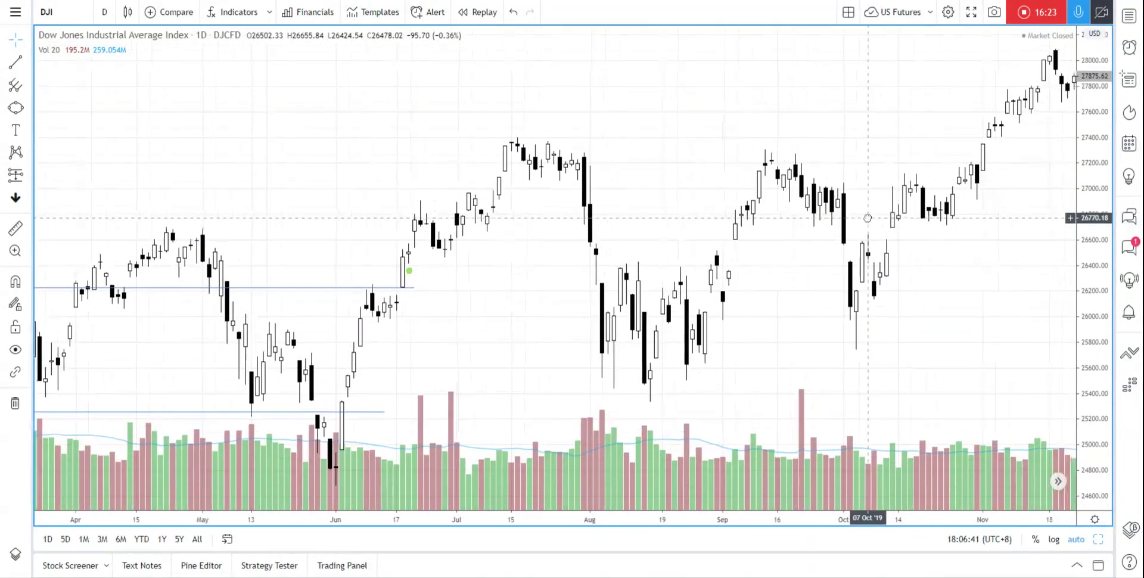
pyautogui.moveTo(980, 218); pyautogui.dragTo(931, 227)
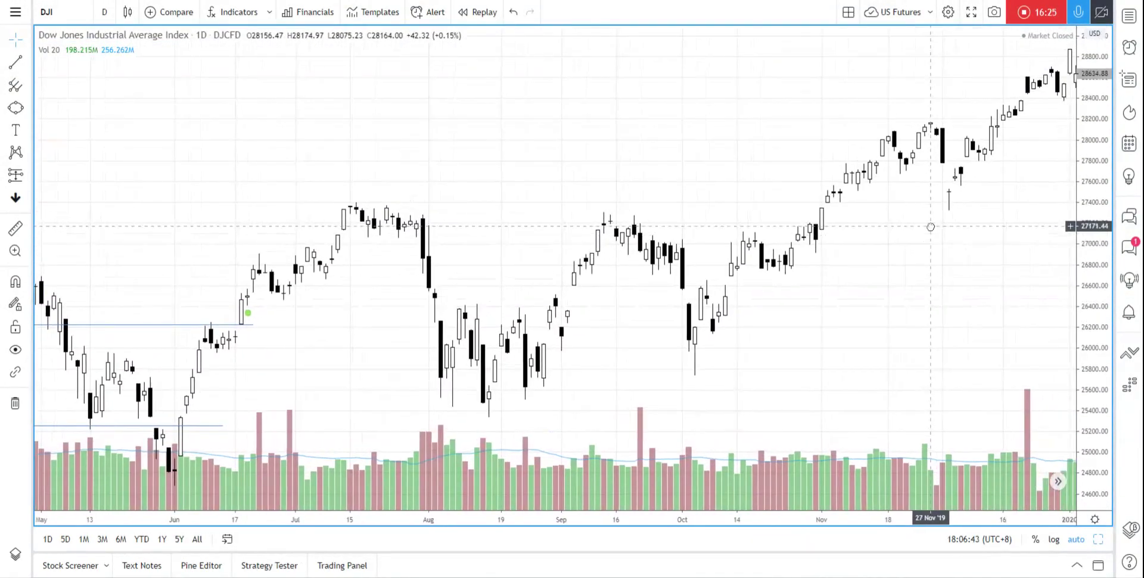
pyautogui.hscroll(-13, 930, 227)
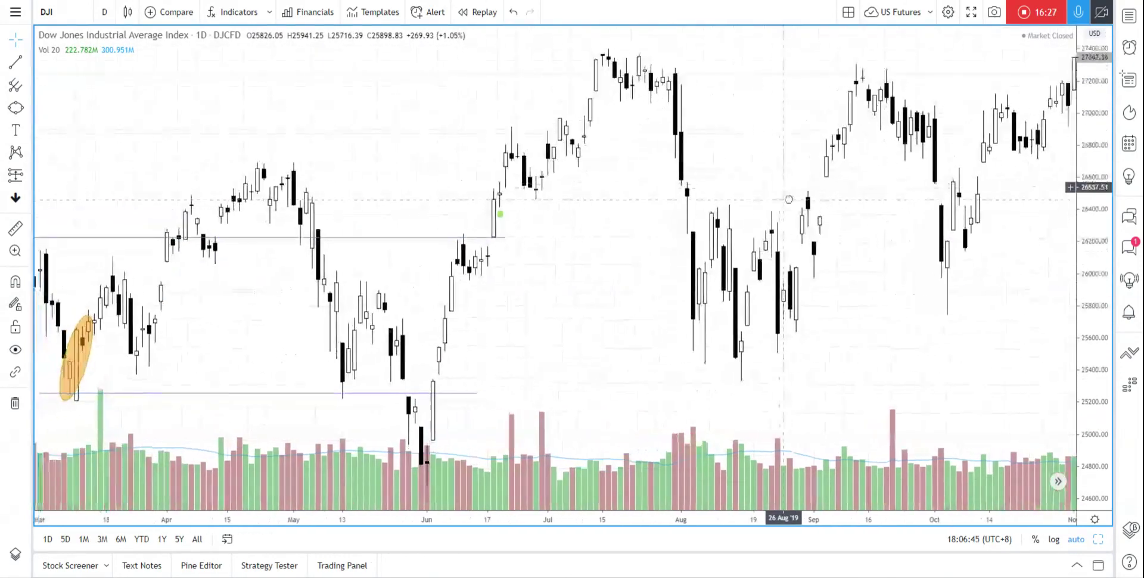
pyautogui.moveTo(630, 226)
pyautogui.mouseDown()
pyautogui.moveTo(937, 199)
pyautogui.moveTo(870, 211)
pyautogui.mouseUp()
pyautogui.click(15, 112)
pyautogui.click(895, 107)
pyautogui.click(895, 76)
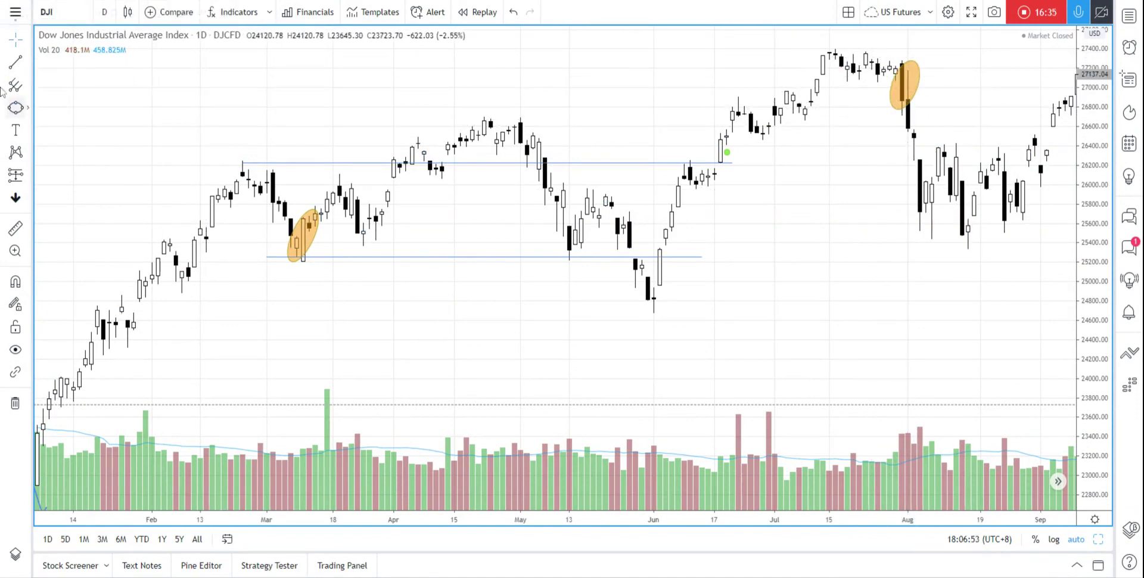
# Step: Draw an ellipse around the early-August 2019 reversal candles, spanning about 25650 to 26180
pyautogui.click(27, 109)
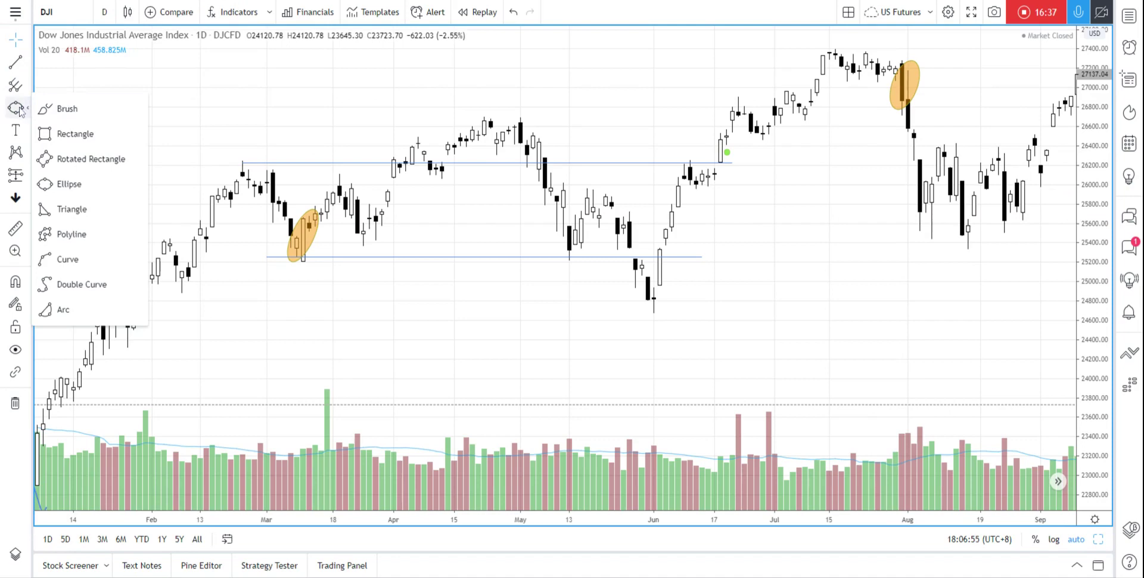
pyautogui.click(68, 184)
pyautogui.click(919, 218)
pyautogui.click(931, 168)
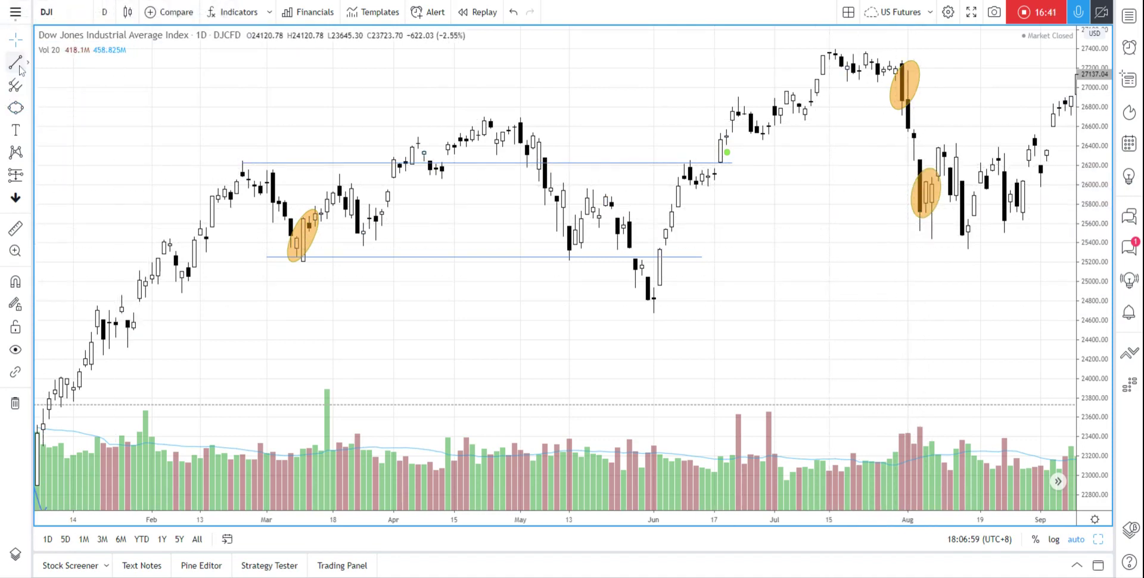
# Step: Draw a horizontal trend line at about 27397 along the July 2019 highs, from 11 Jul '19 to early September
pyautogui.hotkey('alt', 't')
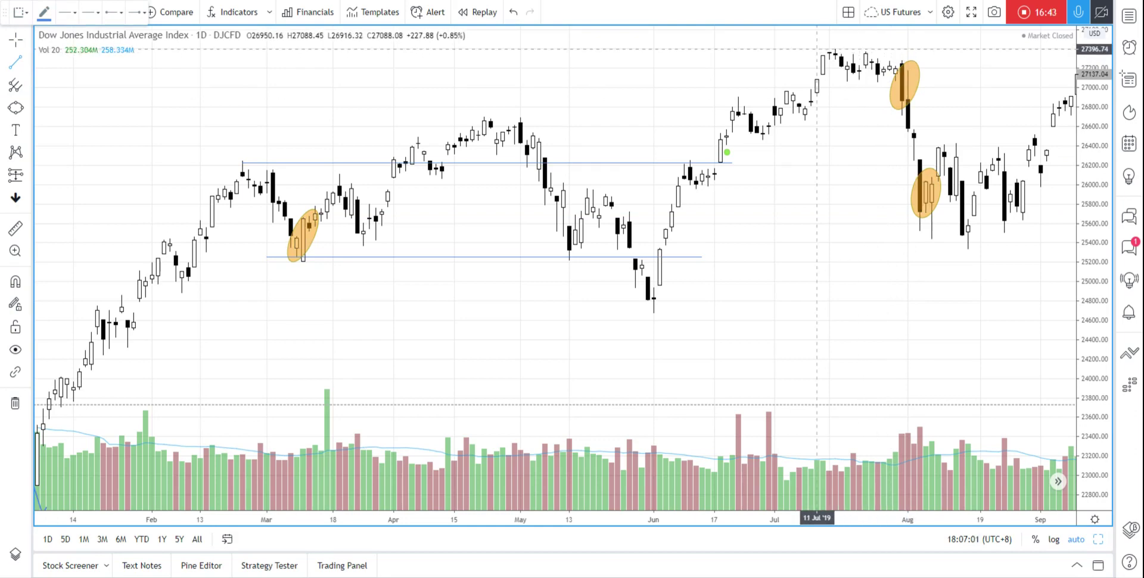
pyautogui.click(816, 48)
pyautogui.click(1051, 49)
# Step: Draw a horizontal line at about 25505 from 31 Jul to 27 Sep '19 and extend the line along the July highs to 26 Sep '19
pyautogui.moveTo(965, 261); pyautogui.dragTo(869, 276)
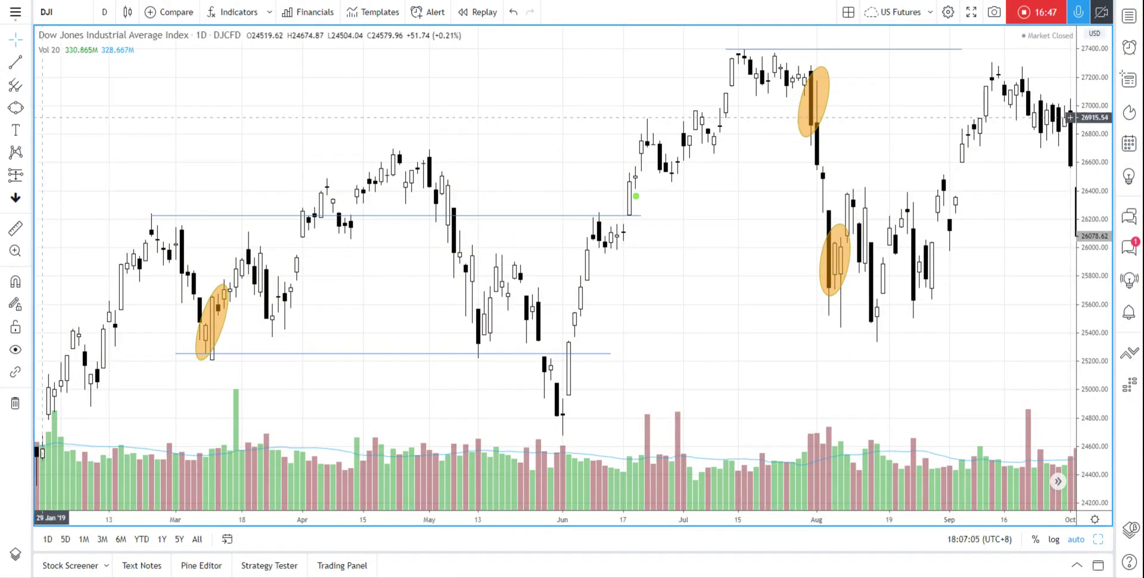
pyautogui.hotkey('alt', 't')
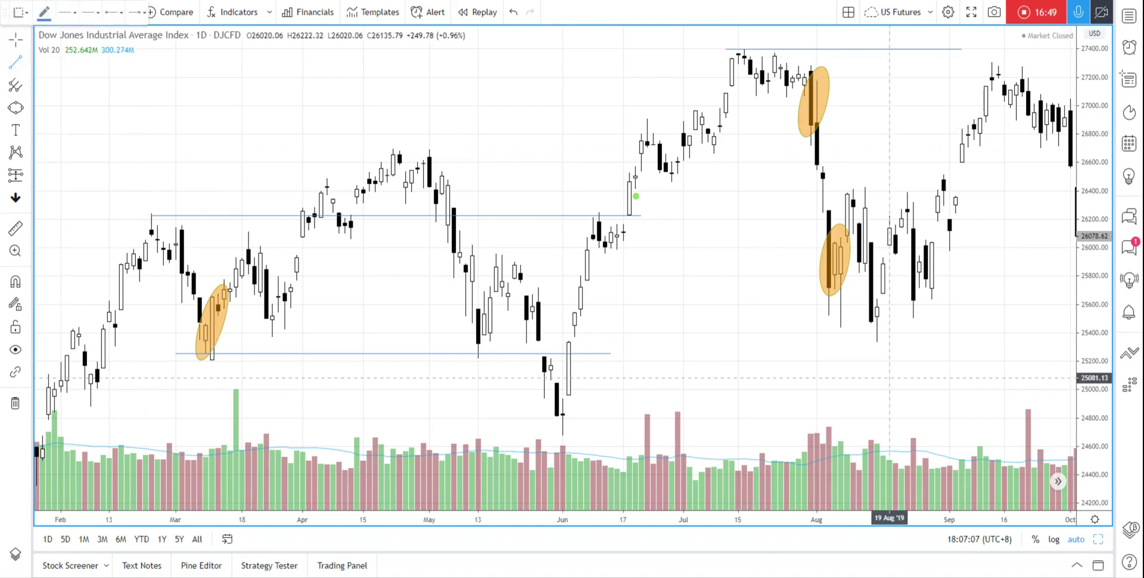
pyautogui.moveTo(810, 317); pyautogui.dragTo(1089, 318)
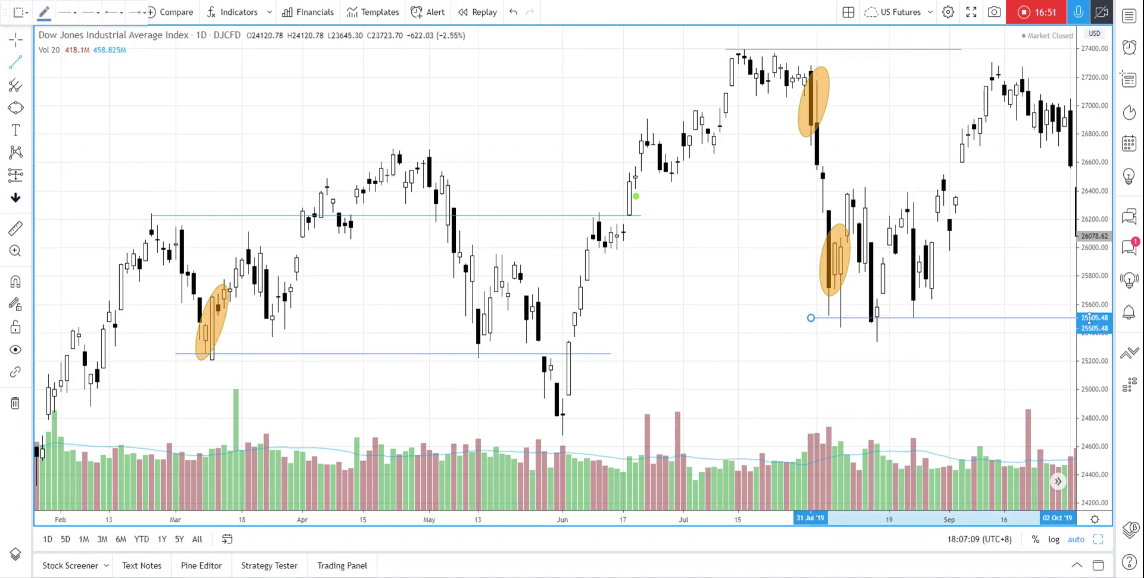
pyautogui.click(1058, 325)
pyautogui.click(813, 81)
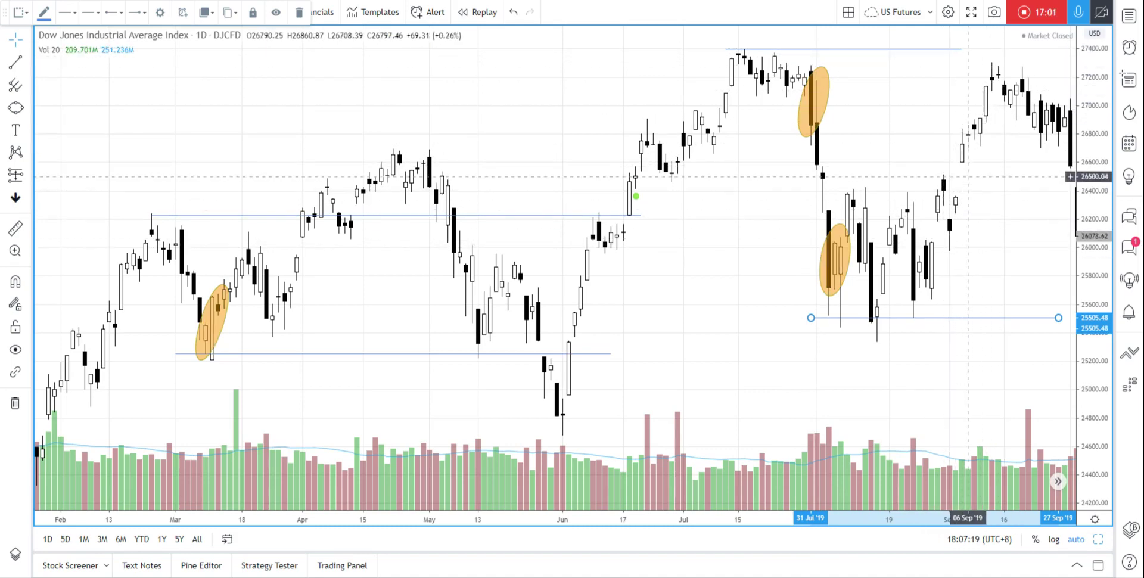
pyautogui.click(1040, 50)
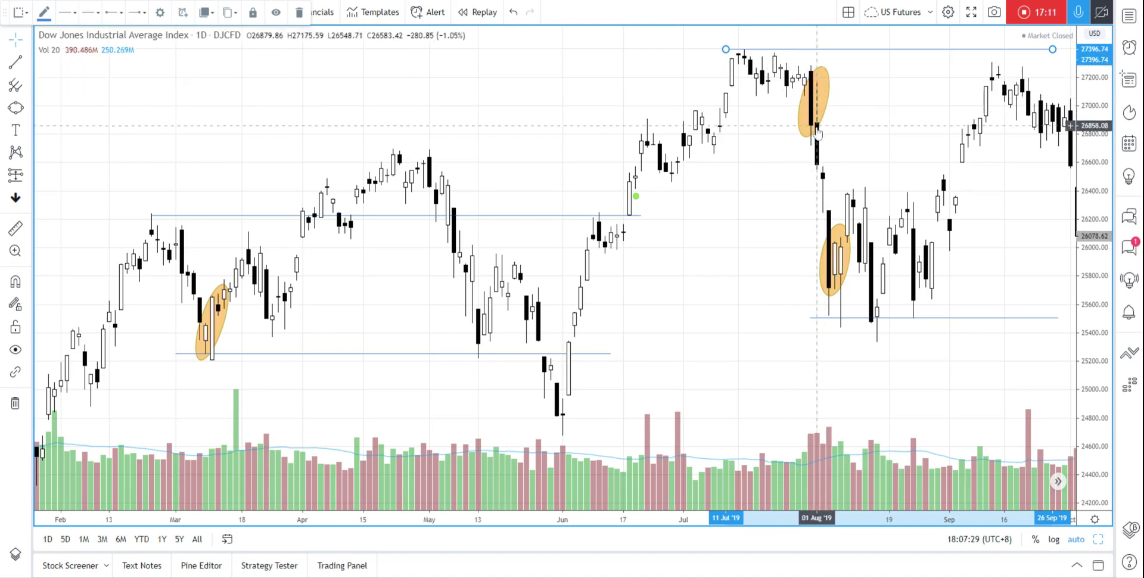
# Step: Bracket the late-July down candle with horizontal lines from 26 Jul '19, at about 27287 to 20 Sep and about 26734 to 18 Sep
pyautogui.click(16, 61)
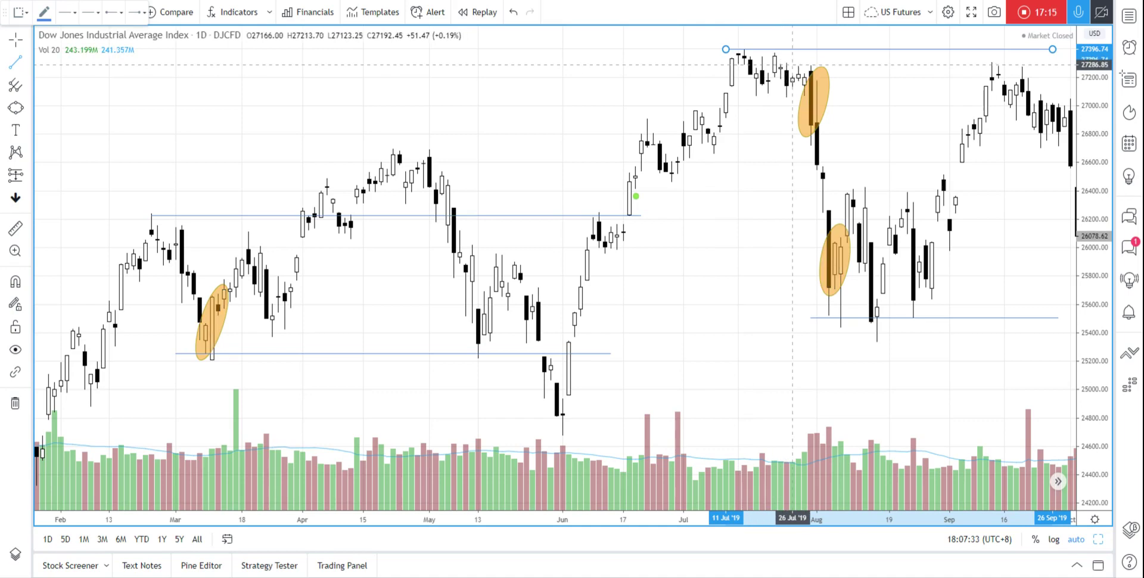
pyautogui.click(793, 64)
pyautogui.click(1028, 64)
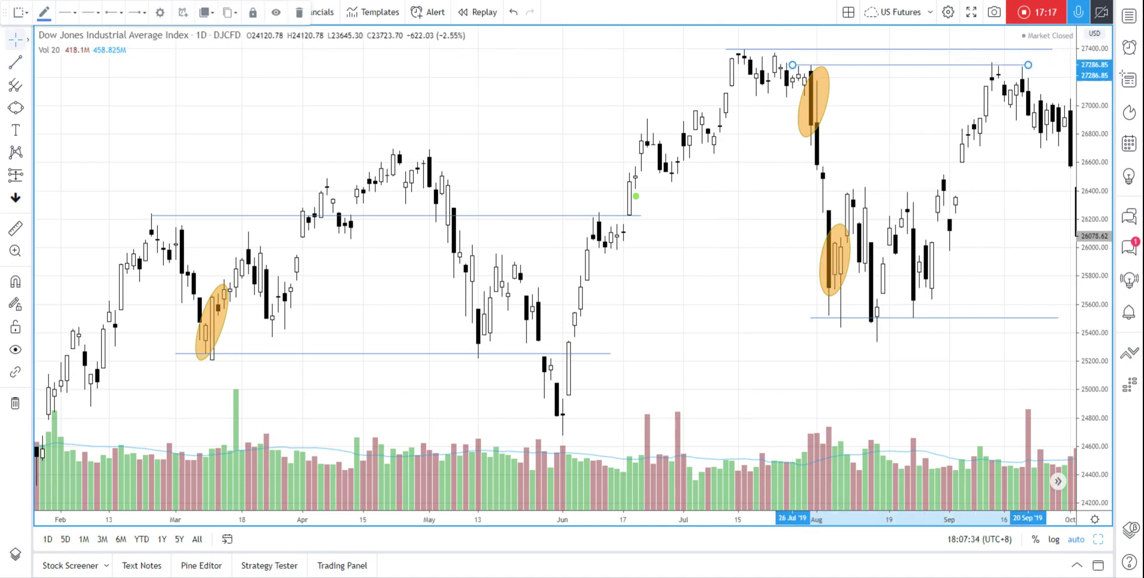
pyautogui.click(16, 63)
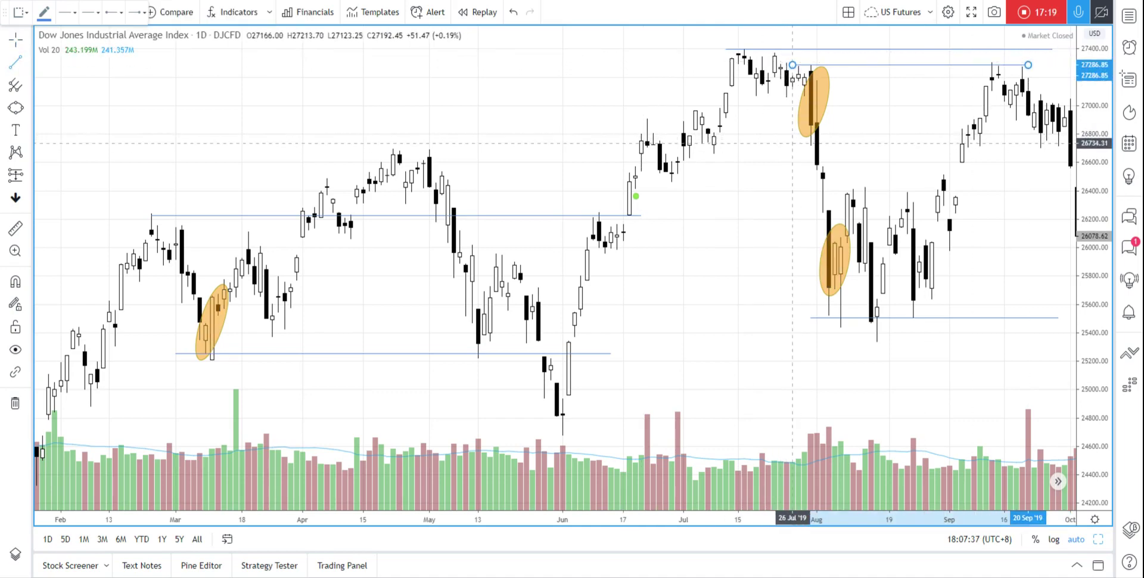
pyautogui.click(793, 143)
pyautogui.click(1016, 143)
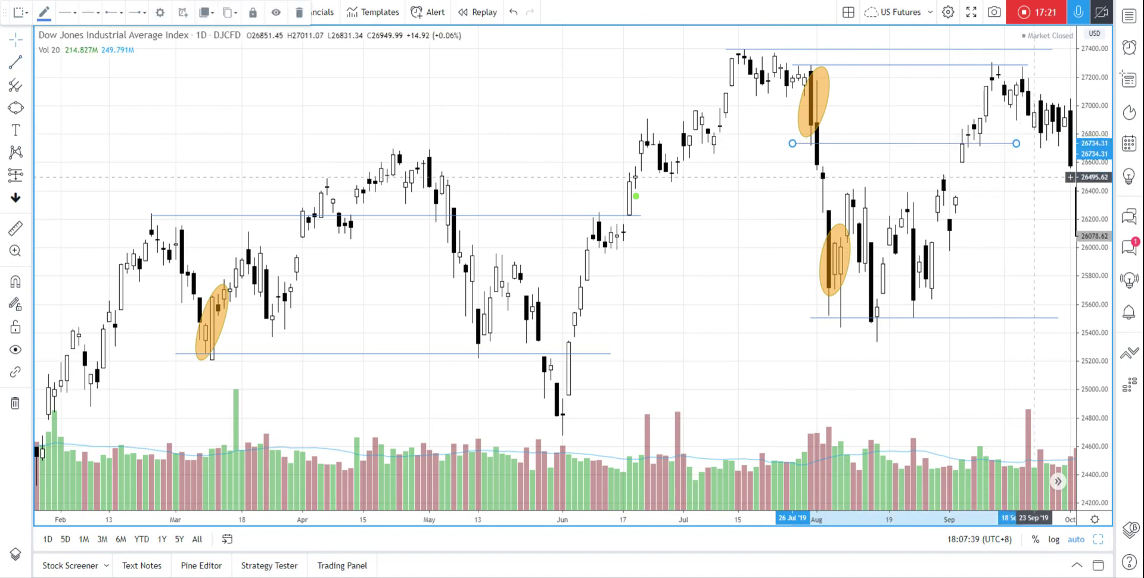
pyautogui.click(1034, 177)
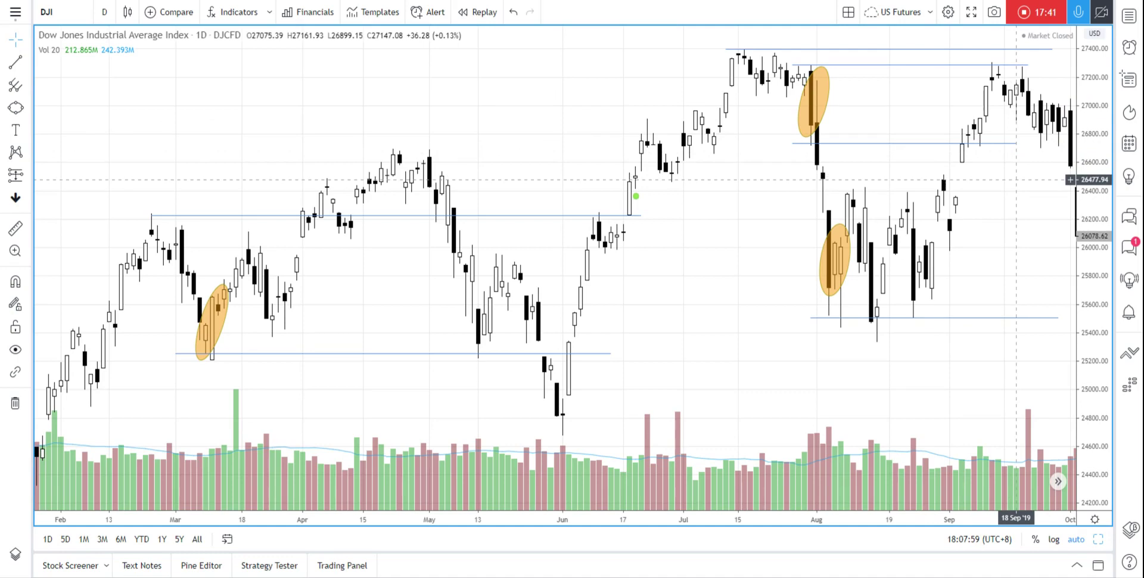
# Step: Draw a descending trend line along the autumn sell-off from about 27231 on 12 Sep '19 to about 25892 on 4 Oct '19
pyautogui.moveTo(1015, 183); pyautogui.dragTo(843, 206)
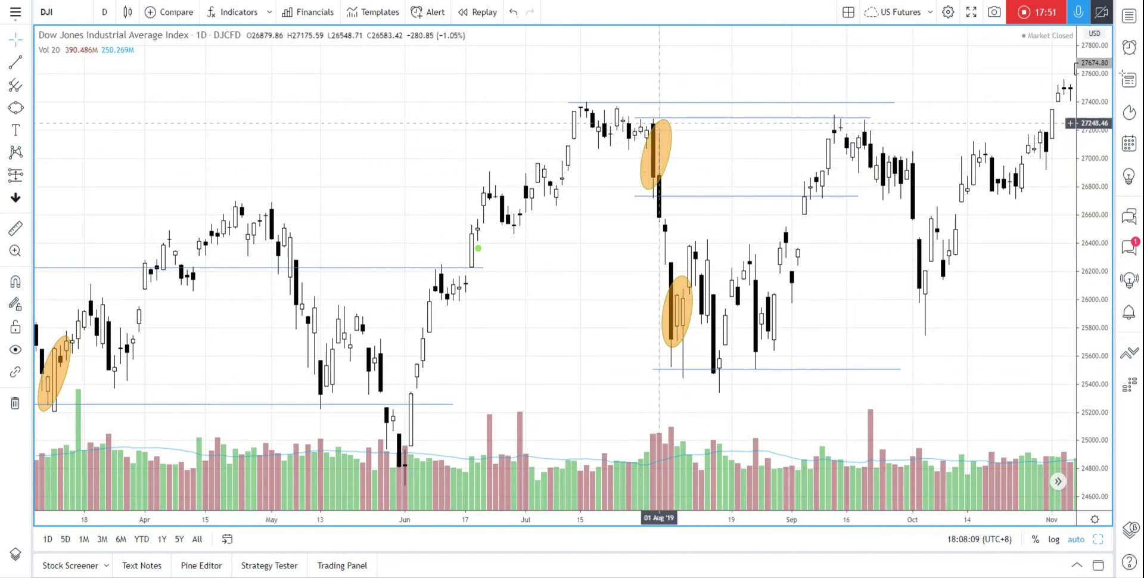
pyautogui.click(15, 62)
pyautogui.click(834, 127)
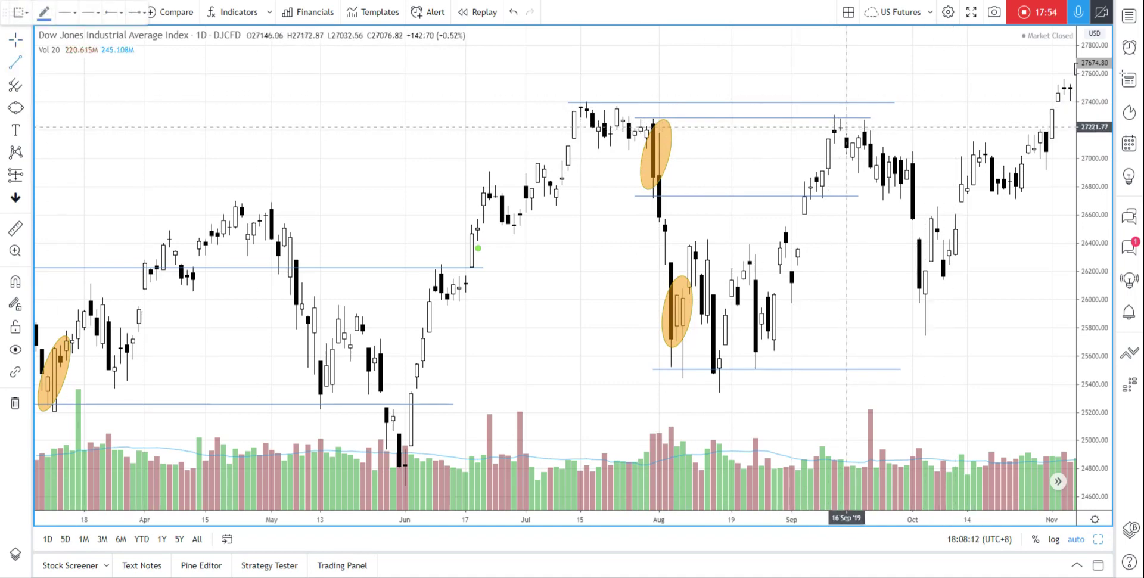
pyautogui.click(931, 314)
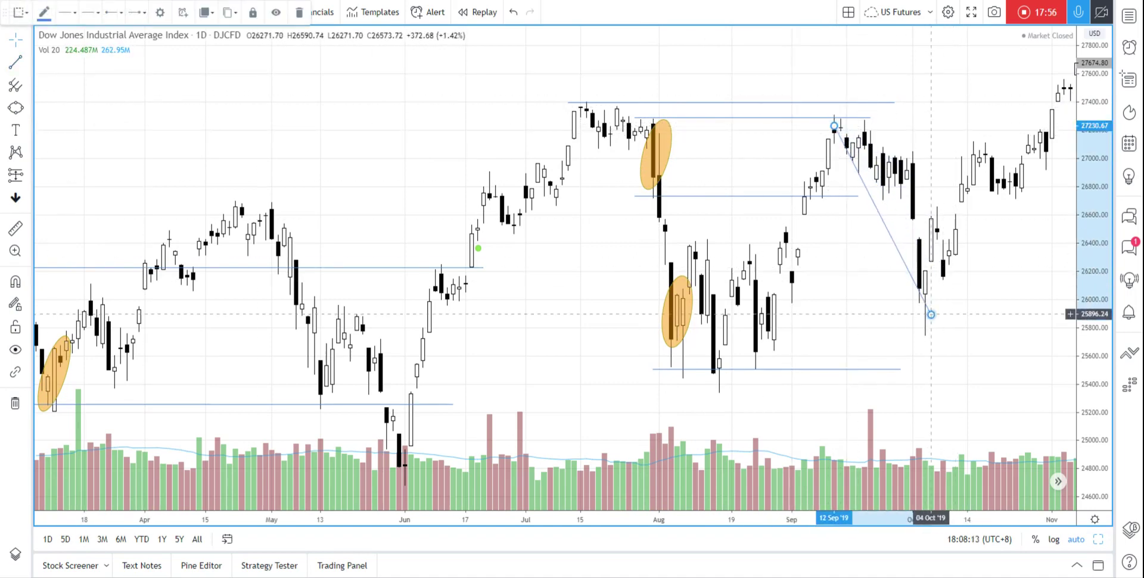
pyautogui.click(17, 62)
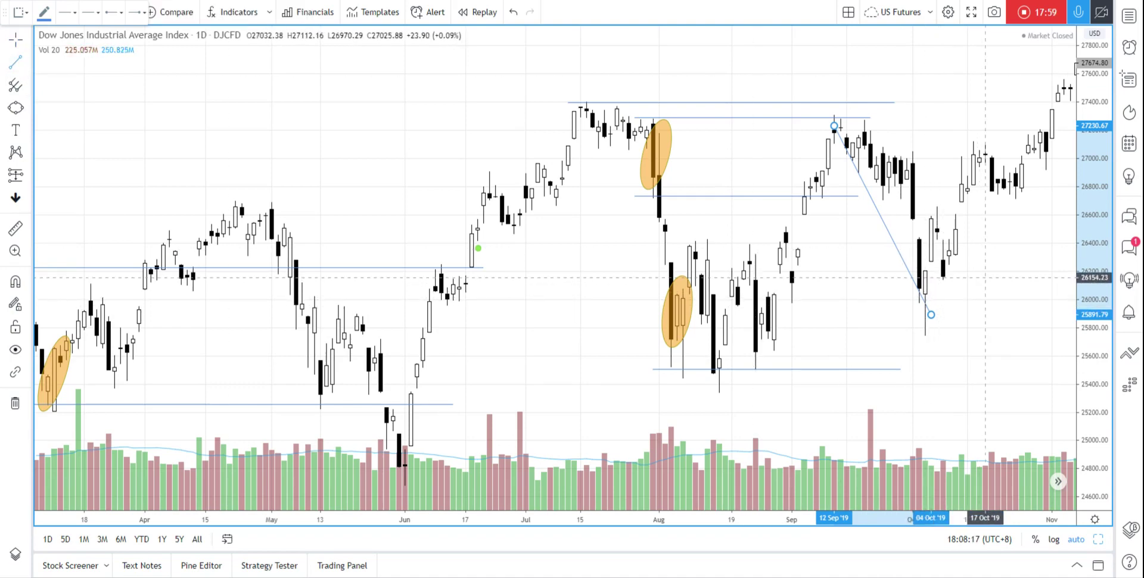
pyautogui.click(985, 277)
pyautogui.press('Escape')
# Step: Extend the horizontal line along the July 2019 highs to early December 2019
pyautogui.moveTo(961, 301); pyautogui.dragTo(807, 277)
pyautogui.click(738, 162)
pyautogui.moveTo(739, 161); pyautogui.dragTo(1030, 161)
# Step: Review the price action around the 2019 ellipses and levels and onward into early 2020
pyautogui.moveTo(997, 244); pyautogui.dragTo(774, 241)
pyautogui.moveTo(870, 227); pyautogui.dragTo(830, 230)
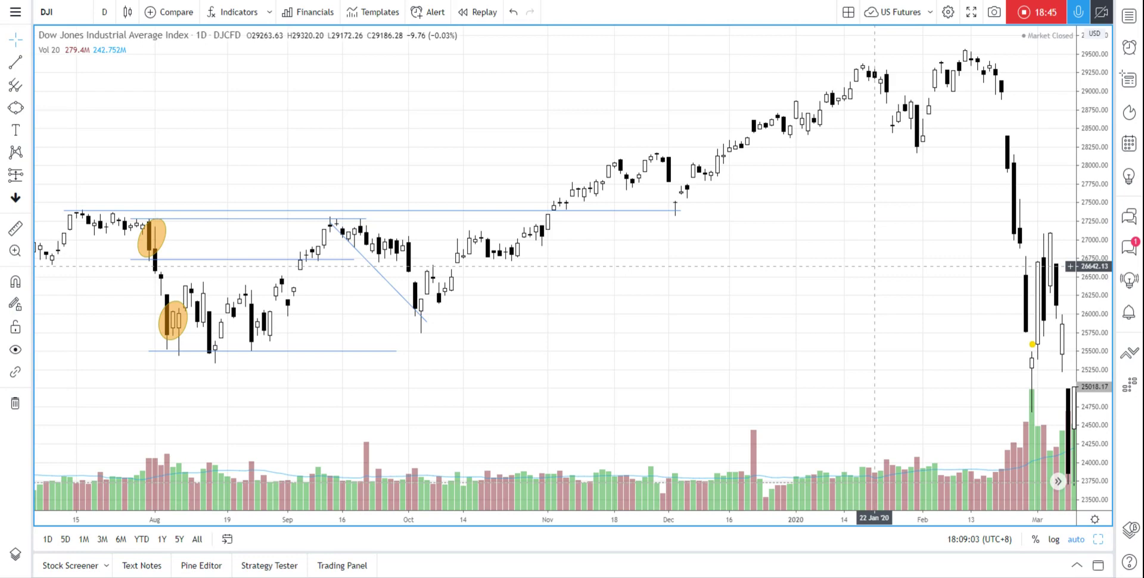
pyautogui.moveTo(155, 396); pyautogui.dragTo(367, 401)
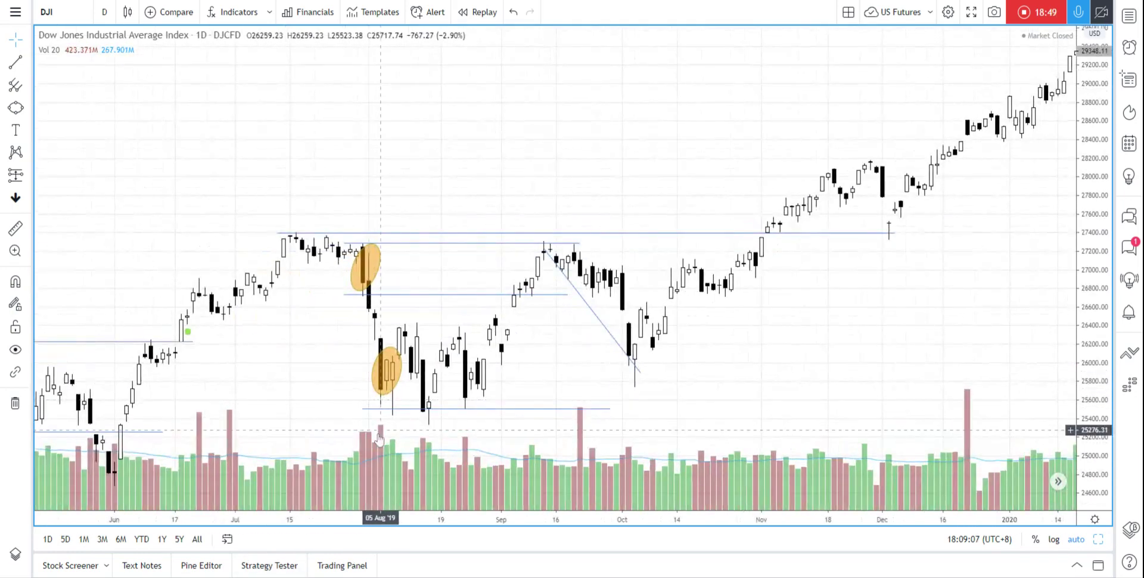
pyautogui.moveTo(447, 135); pyautogui.dragTo(689, 131)
pyautogui.scroll(-2, 690, 131)
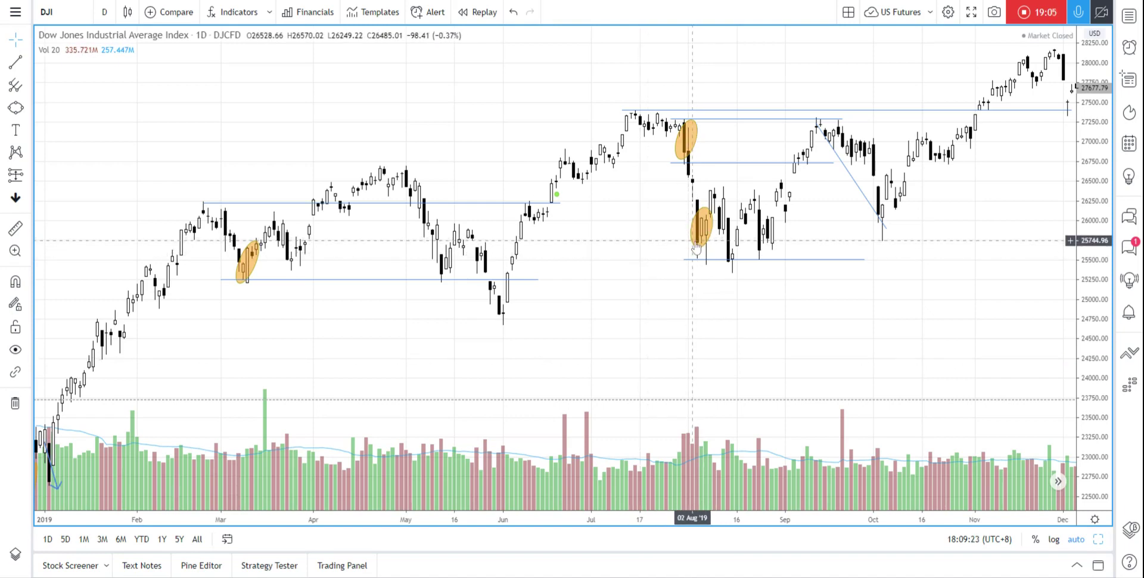
pyautogui.click(694, 142)
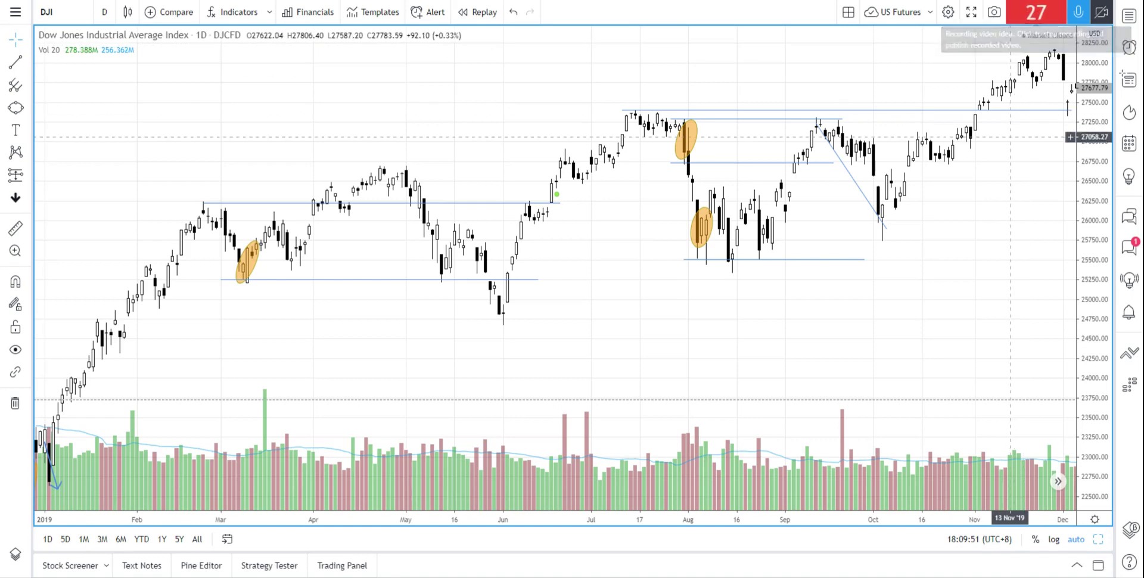
pyautogui.moveTo(974, 193); pyautogui.dragTo(874, 207)
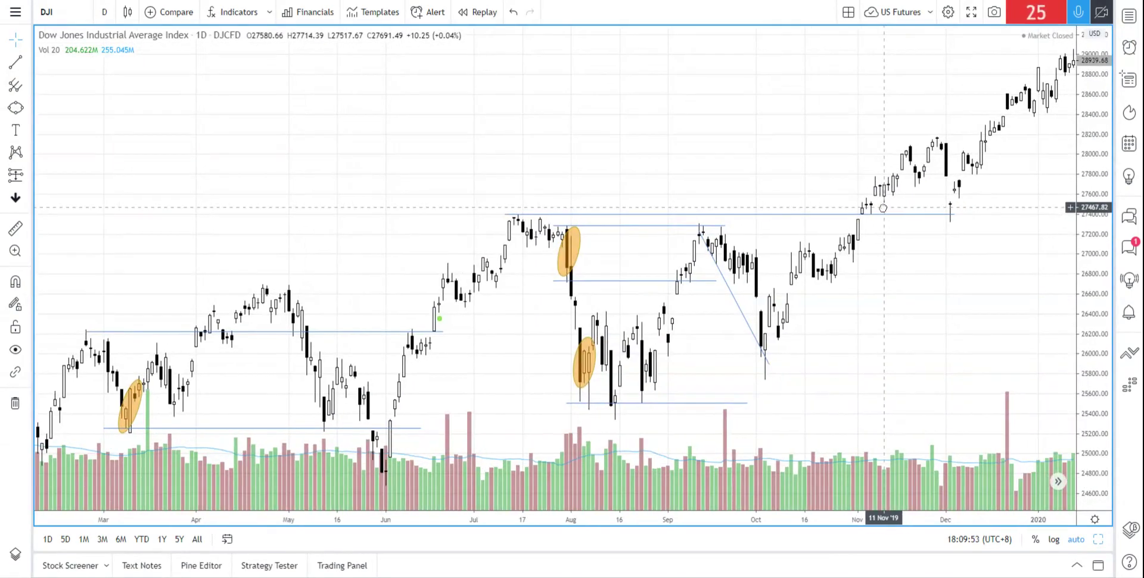